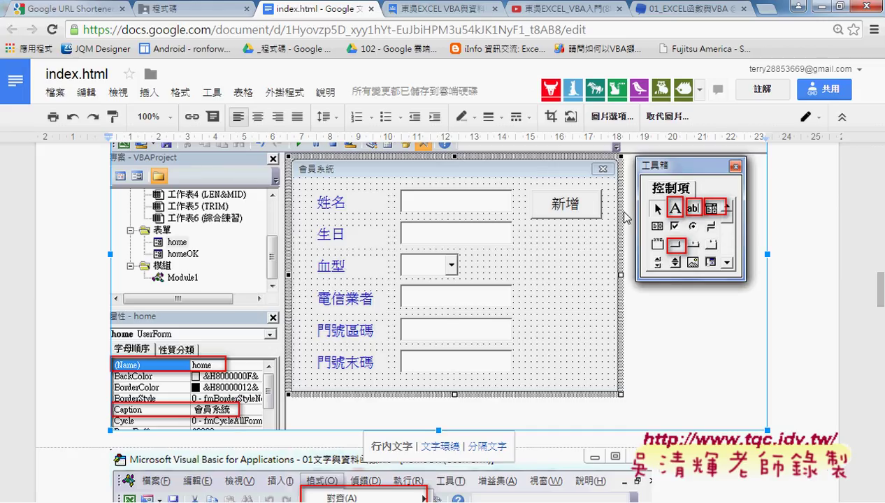
# Scroll past the Format menu screenshot to the image showing txt01 in the Properties window.
pyautogui.click(673, 210)
pyautogui.scroll(-1, 599, 261)
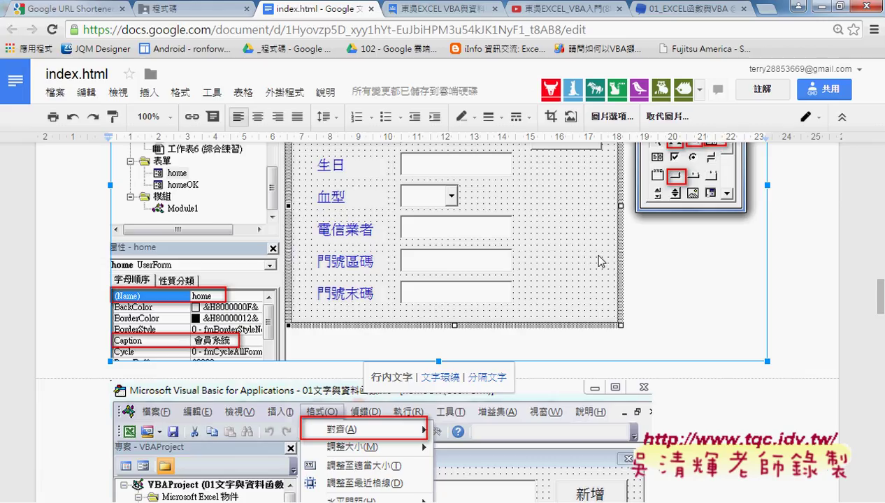
pyautogui.scroll(-2, 599, 261)
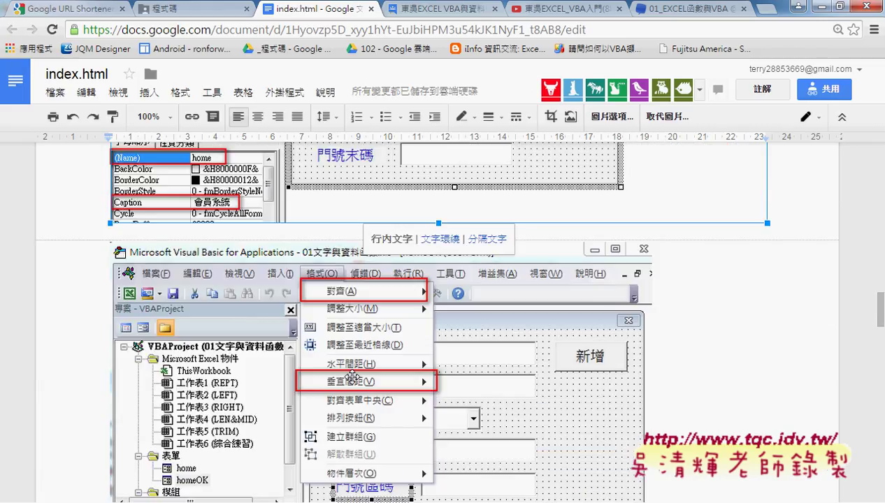
pyautogui.scroll(-3, 352, 378)
pyautogui.scroll(-1, 353, 379)
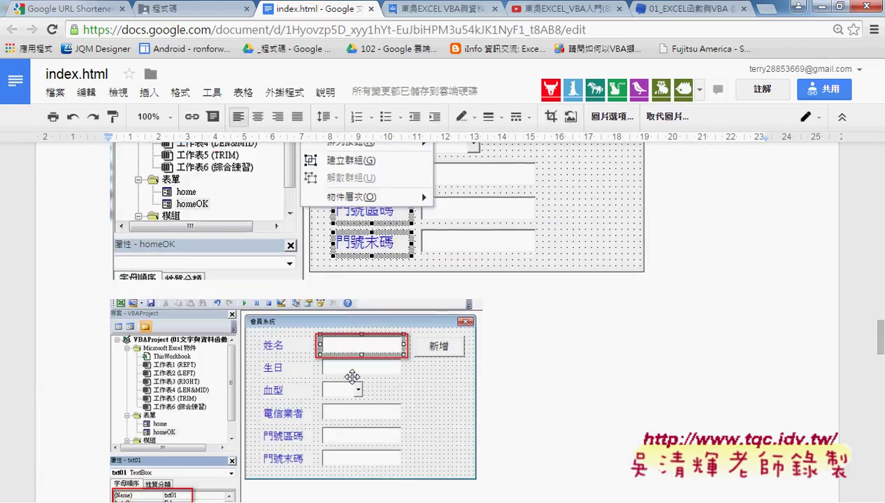
pyautogui.scroll(-1, 440, 353)
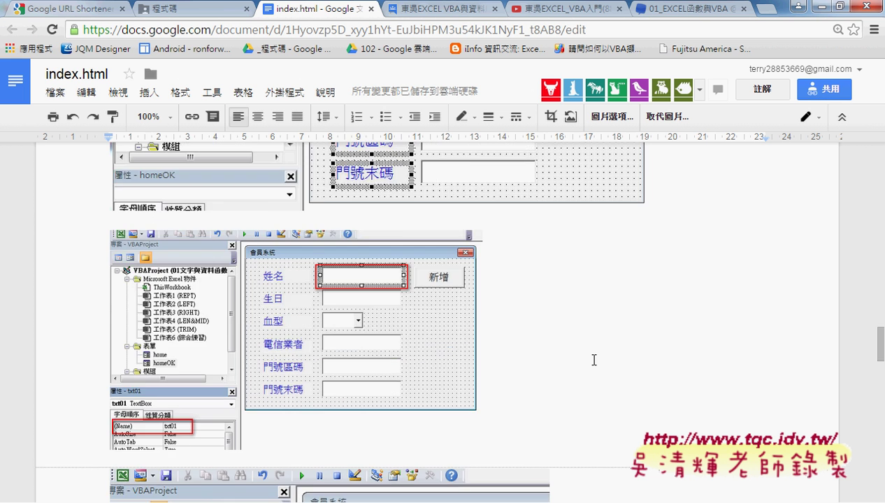
pyautogui.scroll(-2, 590, 355)
pyautogui.scroll(2, 594, 354)
pyautogui.scroll(4, 594, 354)
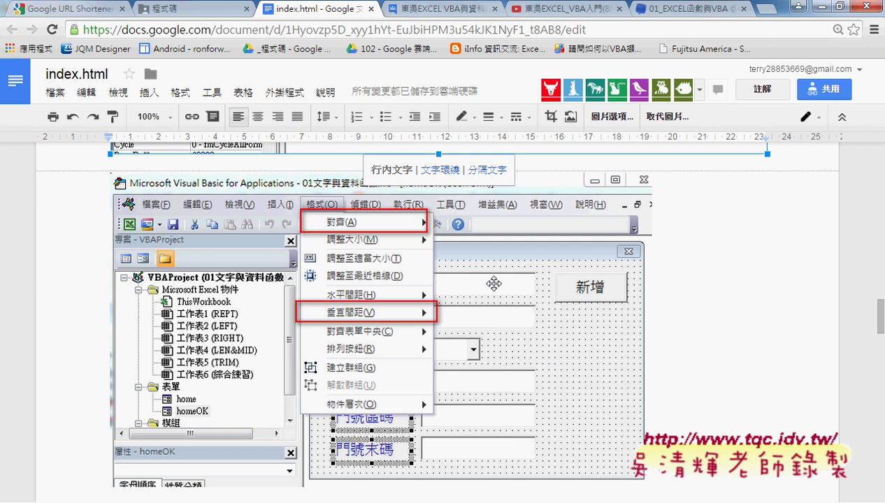
pyautogui.scroll(-2, 634, 300)
pyautogui.scroll(-2, 723, 321)
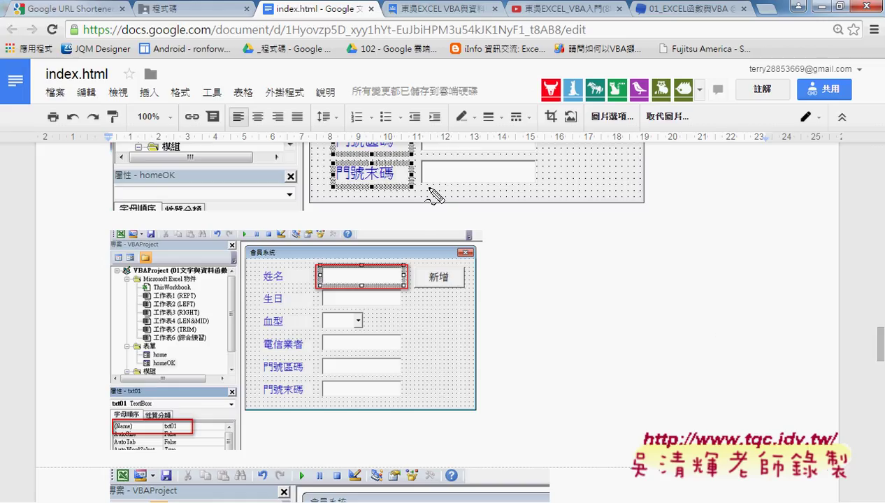
# Draw arrows linking the 姓名 box to txt01, then scroll to the cb01 screenshot and code.
pyautogui.moveTo(413, 218)
pyautogui.mouseDown()
pyautogui.moveTo(383, 258)
pyautogui.moveTo(395, 249)
pyautogui.mouseUp()
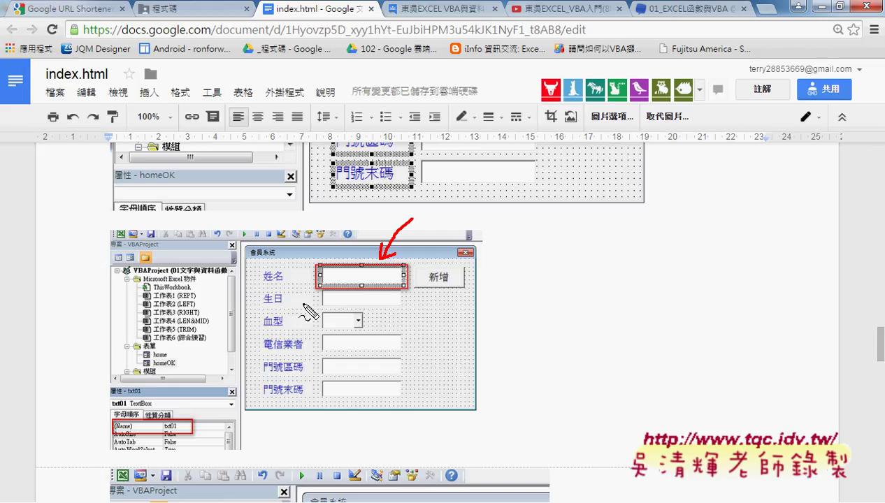
pyautogui.moveTo(308, 296)
pyautogui.mouseDown()
pyautogui.moveTo(181, 396)
pyautogui.moveTo(169, 418)
pyautogui.moveTo(183, 410)
pyautogui.mouseUp()
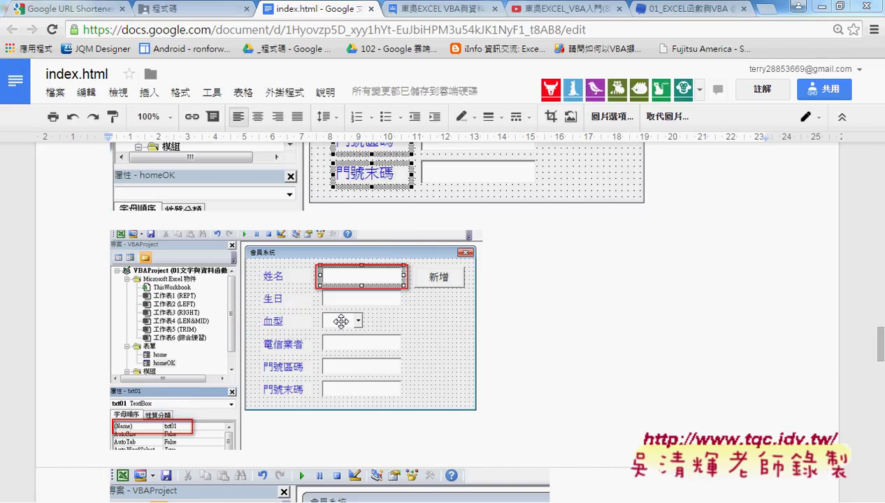
pyautogui.click(626, 321)
pyautogui.scroll(-5, 626, 321)
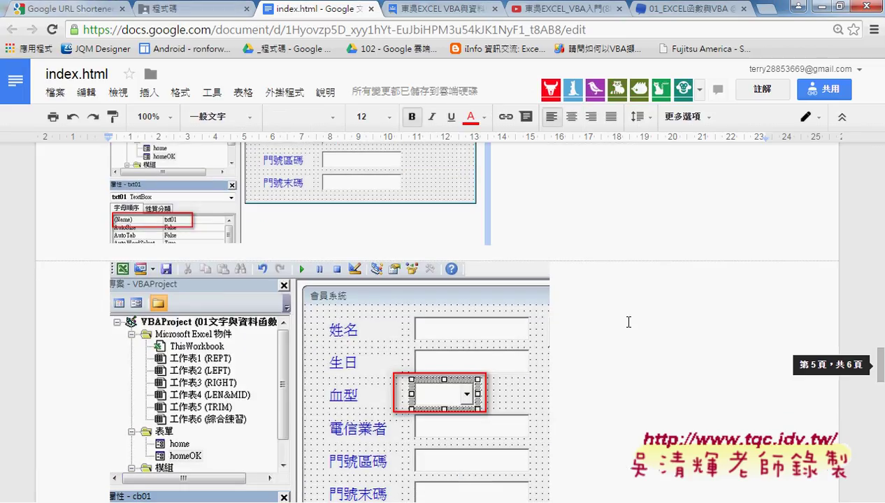
pyautogui.scroll(-3, 606, 342)
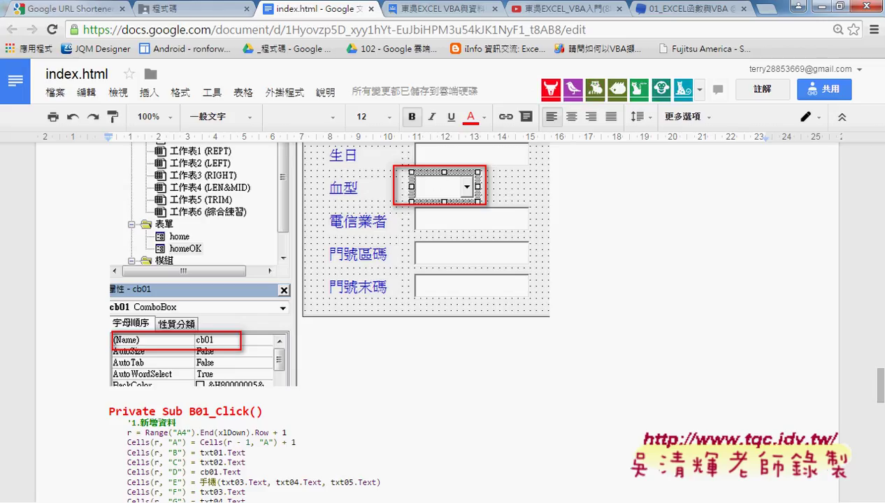
# In the VBA editor, confirm the 姓名 text box is named txt01.
pyautogui.click(351, 412)
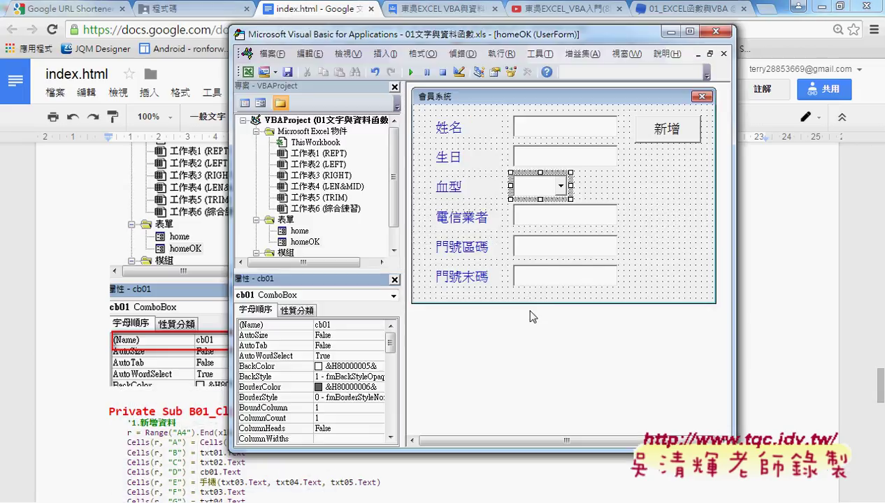
pyautogui.click(567, 132)
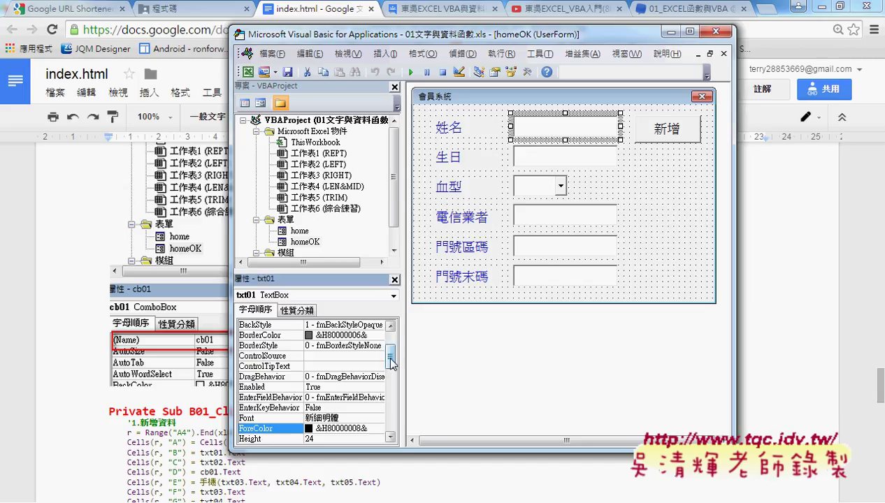
pyautogui.moveTo(390, 358); pyautogui.dragTo(390, 339)
pyautogui.click(323, 325)
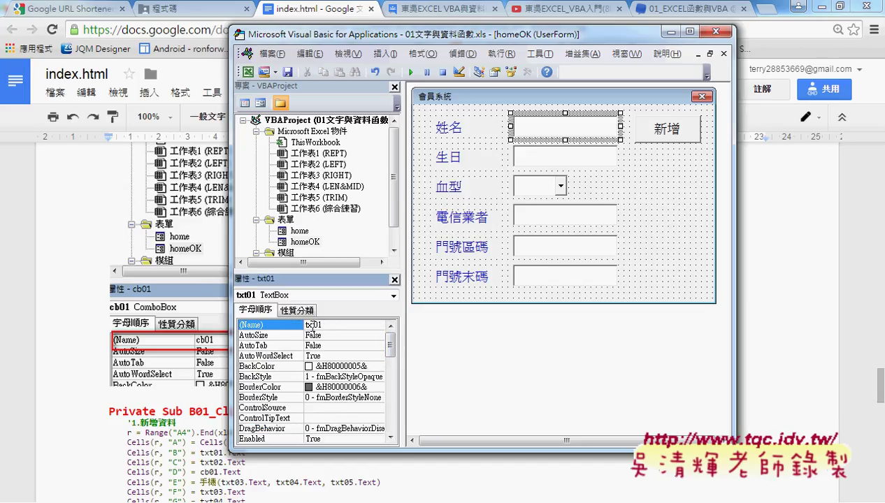
pyautogui.doubleClick(313, 326)
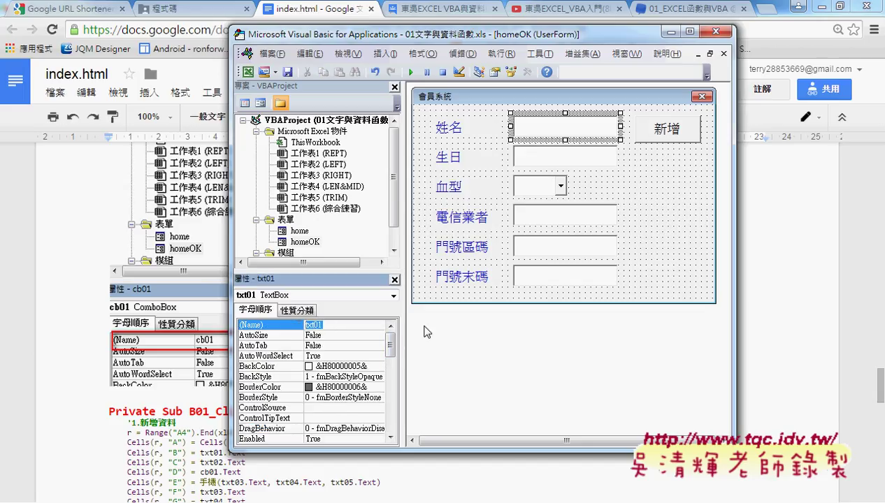
# Check that the 生日 box is txt02 and the 血型 combo box is cb01, then minimize the browser.
pyautogui.click(580, 158)
pyautogui.click(322, 325)
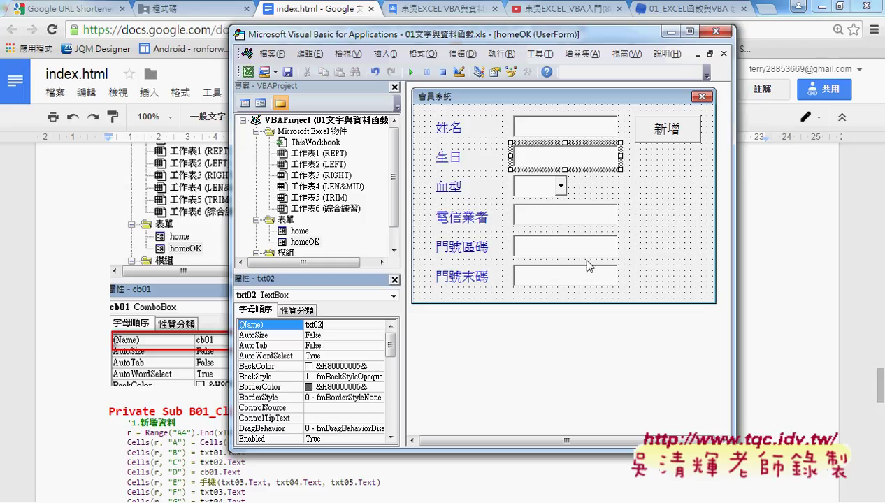
pyautogui.click(537, 195)
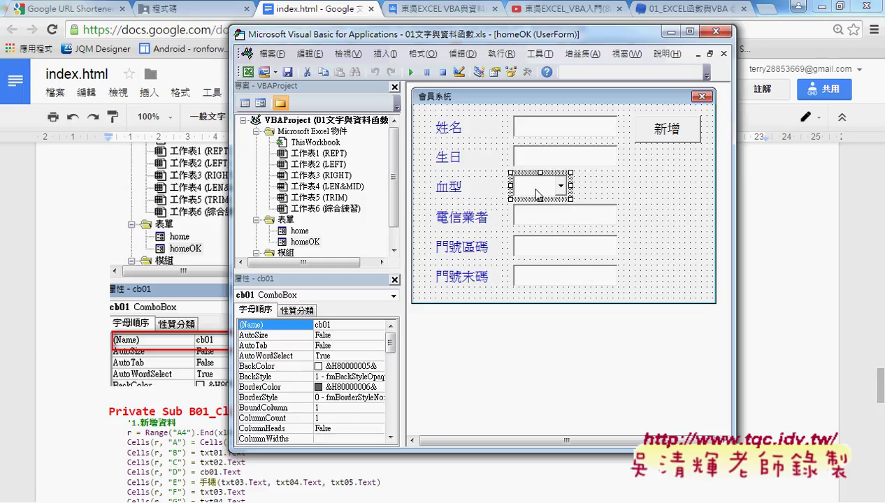
pyautogui.click(312, 325)
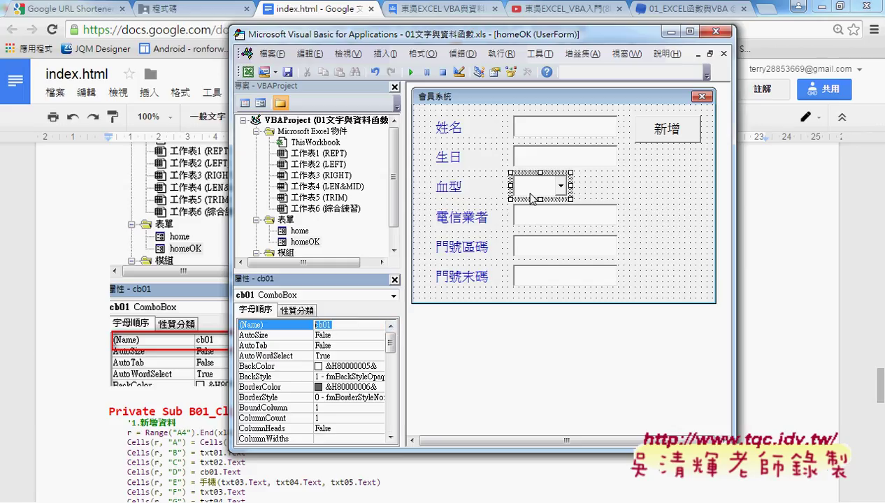
pyautogui.click(572, 135)
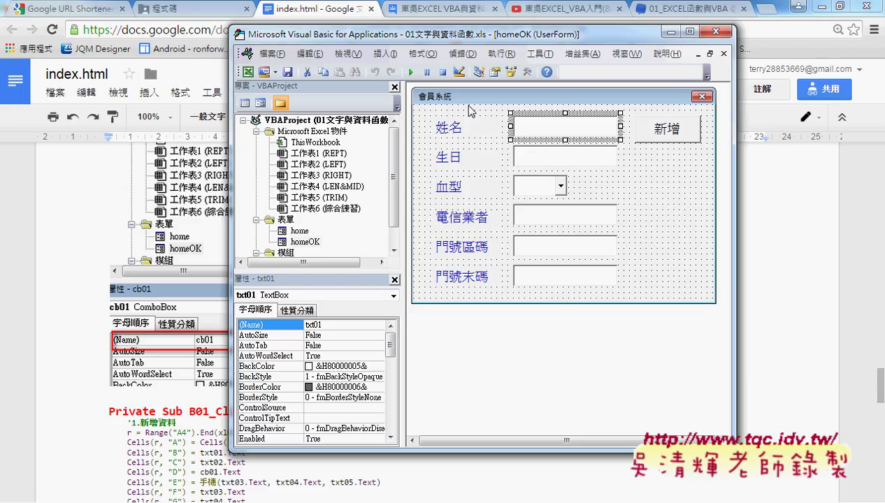
pyautogui.click(821, 7)
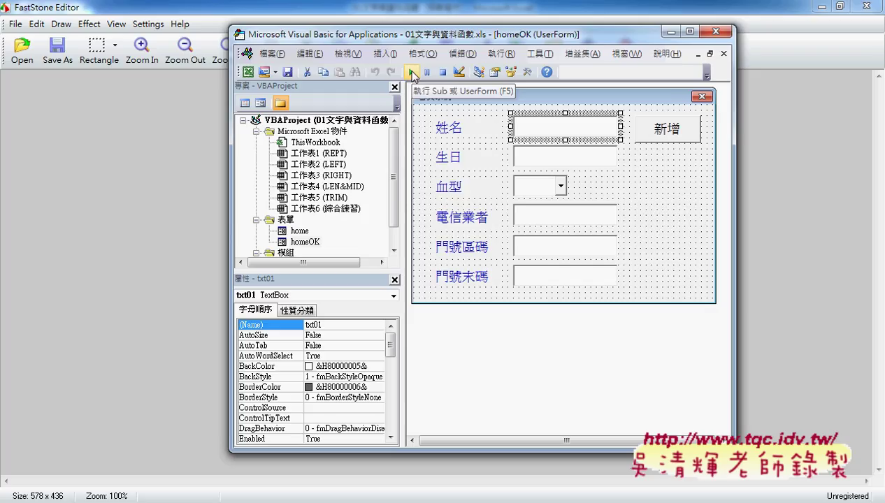
# Test-run the 會員系統 form over the worksheet, close it, and scroll down to the last rows.
pyautogui.click(821, 6)
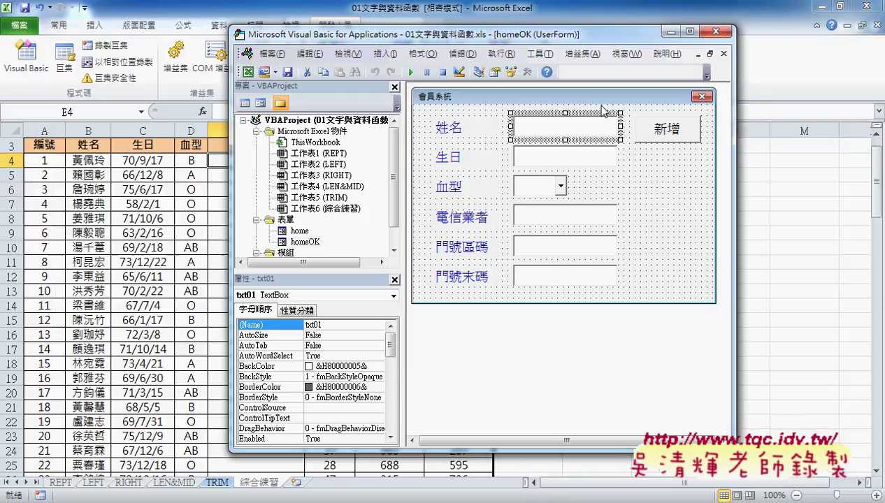
pyautogui.click(412, 72)
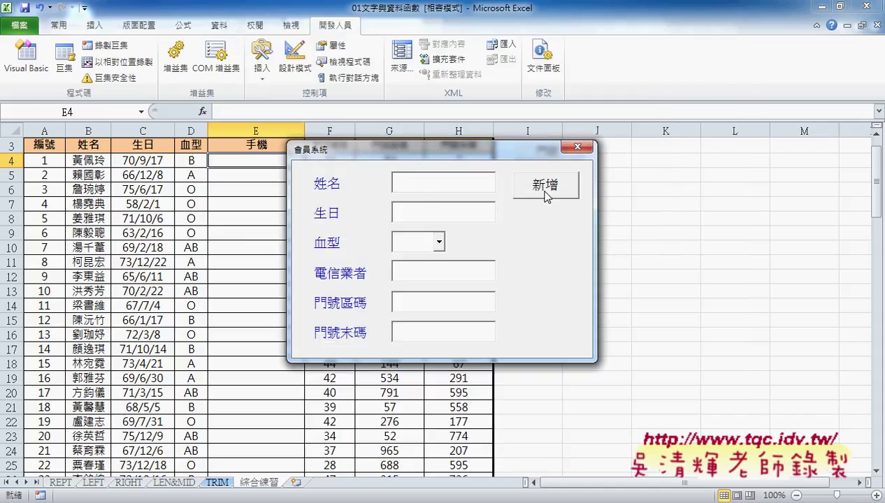
pyautogui.click(577, 147)
pyautogui.moveTo(876, 182); pyautogui.dragTo(875, 431)
pyautogui.scroll(-1, 524, 444)
pyautogui.scroll(-2, 408, 425)
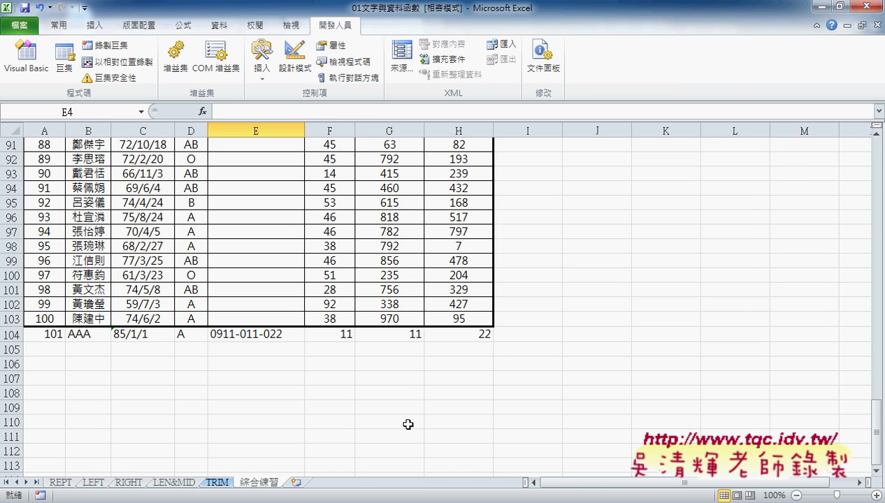
# Compare the record numbers 100 in A103 and 101 in A104, and the name AAA in B104.
pyautogui.click(53, 332)
pyautogui.click(31, 318)
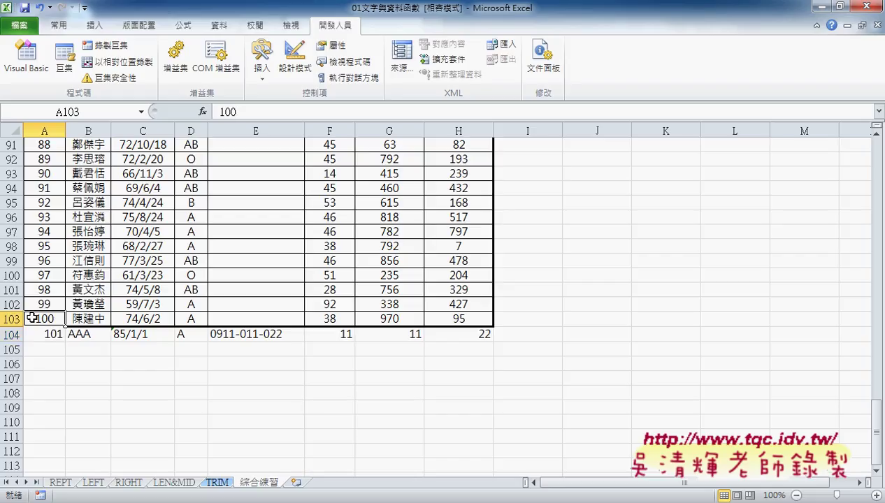
pyautogui.click(13, 318)
pyautogui.click(37, 335)
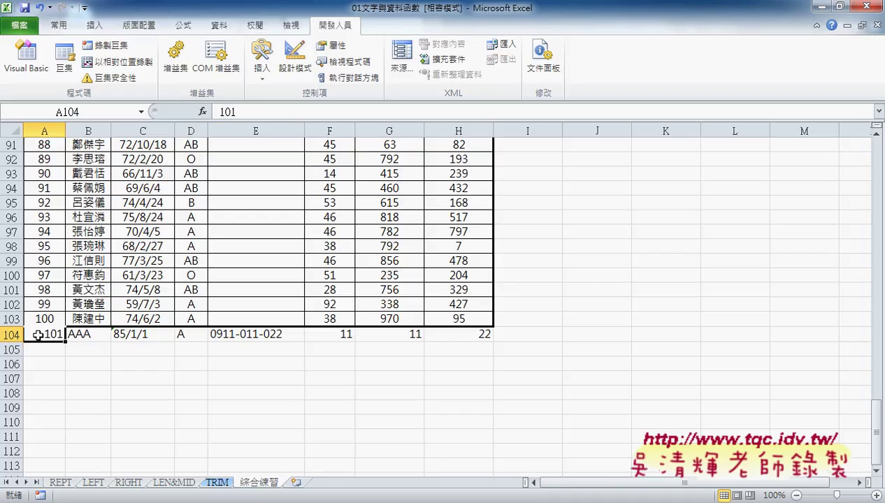
pyautogui.click(46, 314)
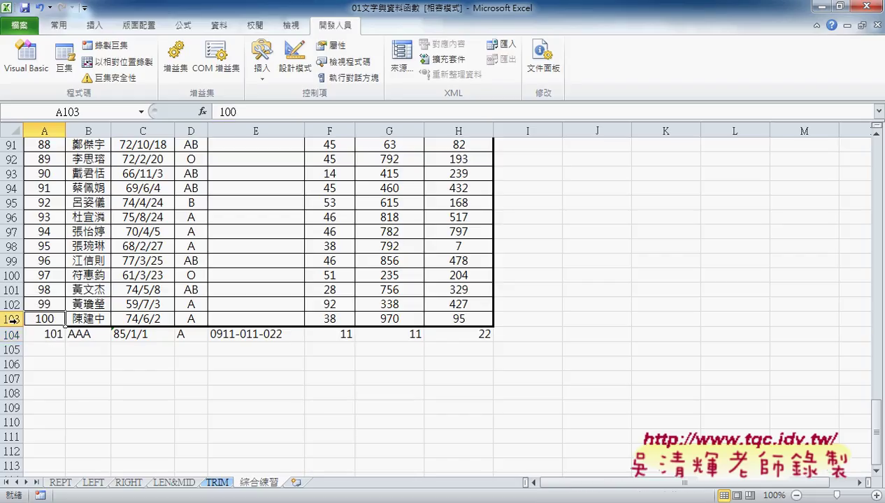
pyautogui.click(13, 319)
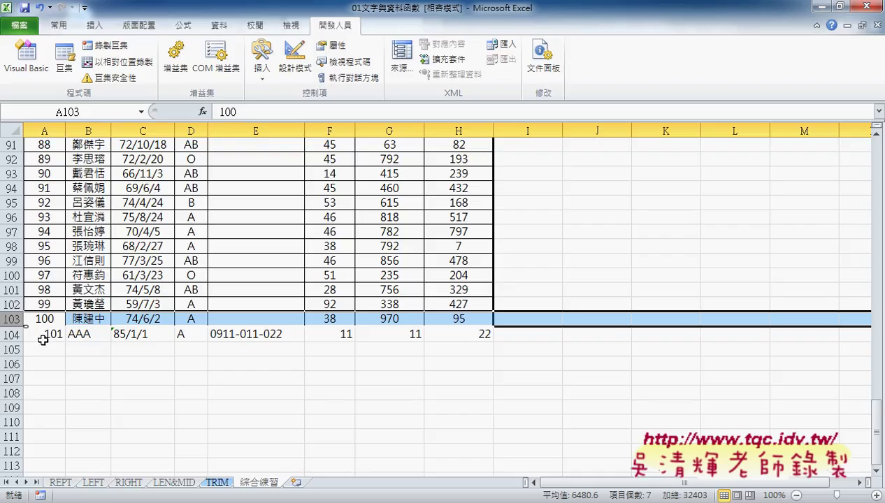
pyautogui.click(43, 338)
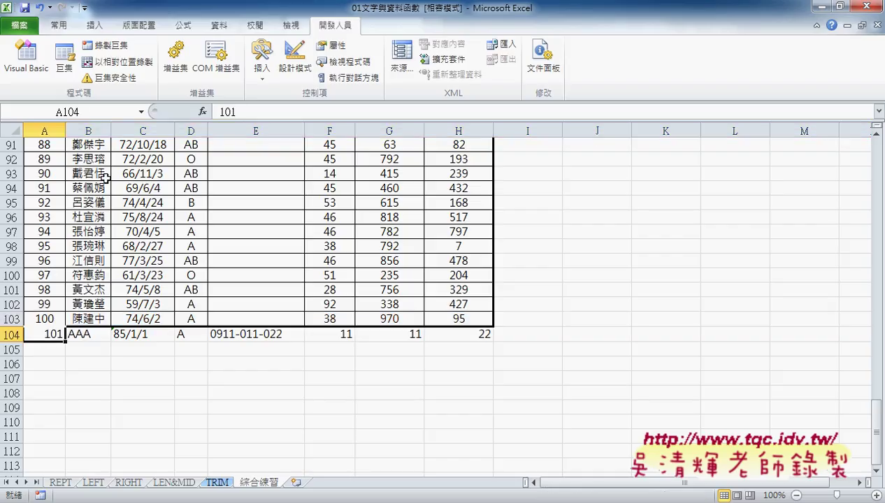
pyautogui.click(89, 330)
pyautogui.click(44, 336)
pyautogui.click(51, 319)
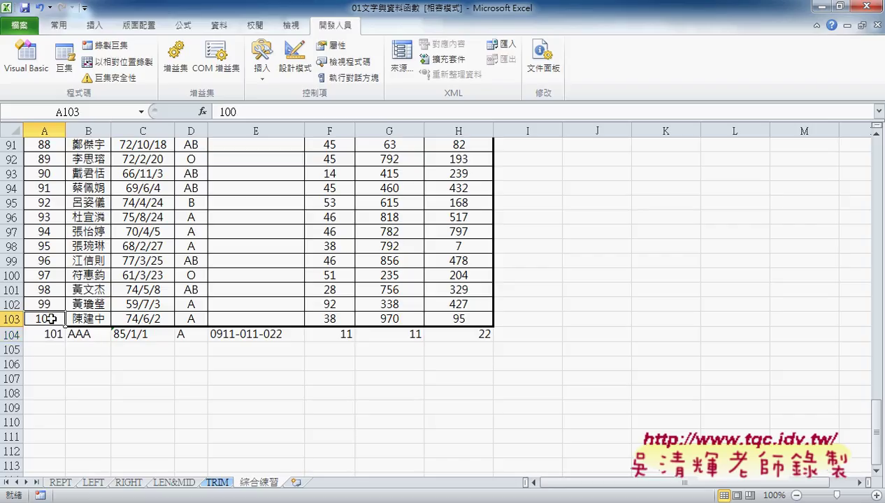
pyautogui.click(51, 334)
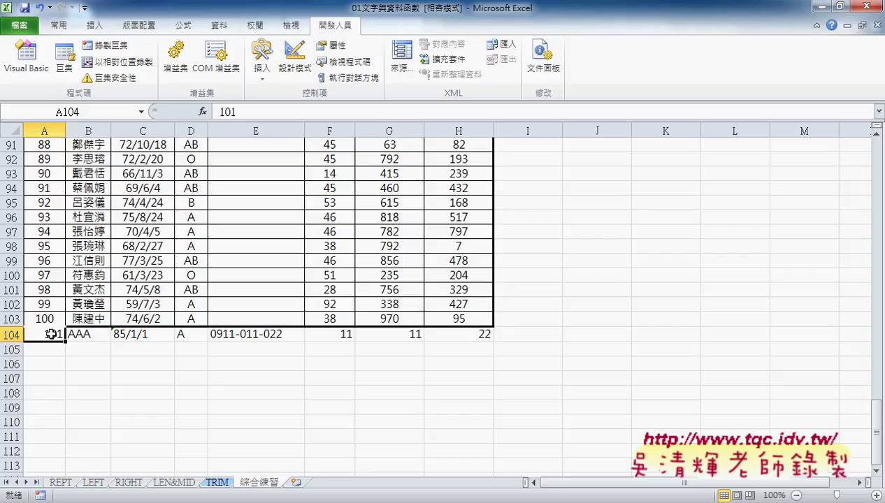
pyautogui.click(47, 319)
pyautogui.click(49, 333)
pyautogui.click(89, 336)
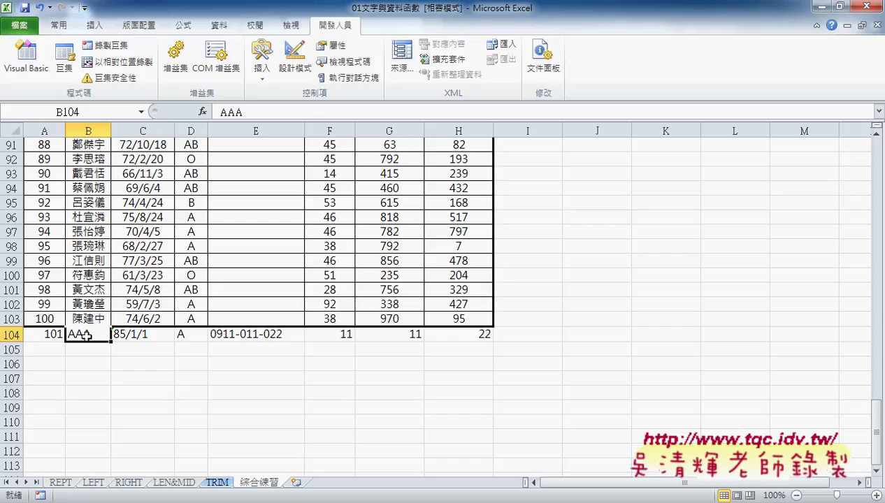
# Review the rest of row 104 and delete the phone number in E104.
pyautogui.click(158, 336)
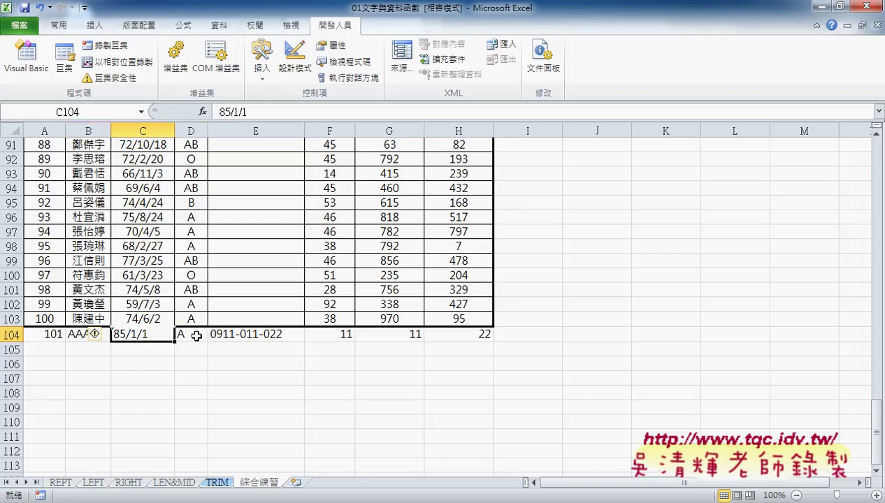
pyautogui.click(196, 337)
pyautogui.click(328, 333)
pyautogui.click(401, 335)
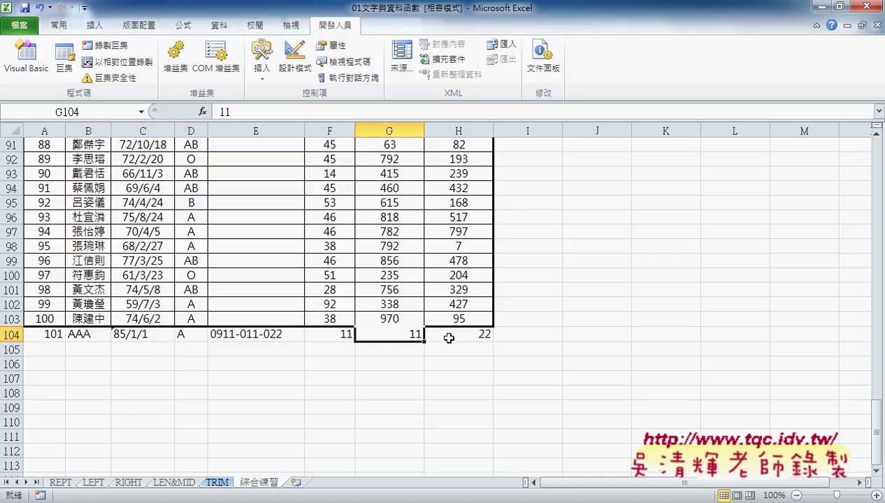
pyautogui.click(449, 339)
pyautogui.click(260, 335)
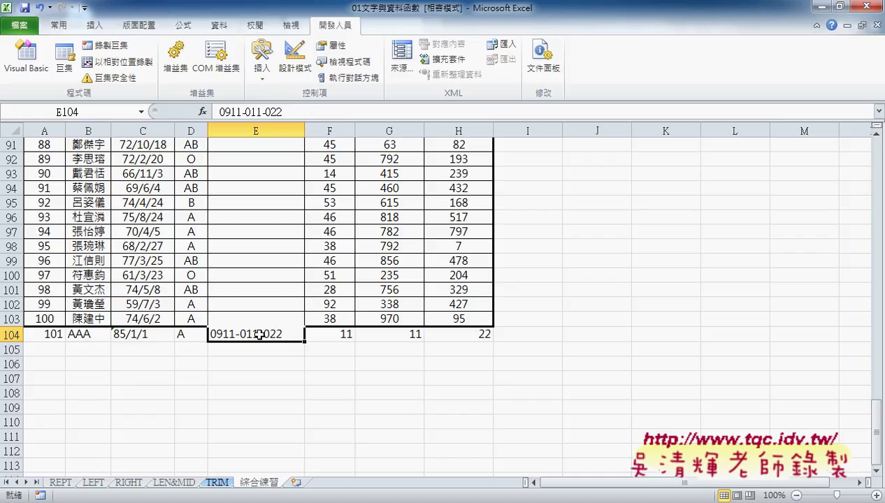
pyautogui.press('Delete')
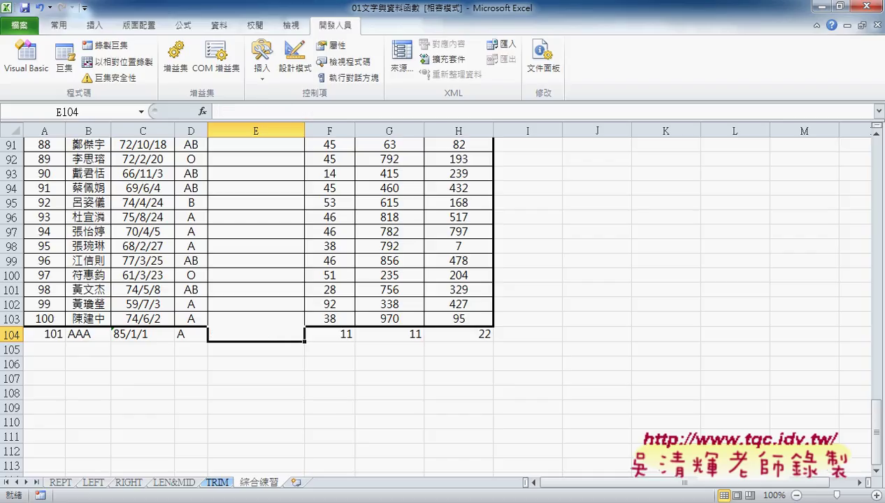
pyautogui.click(335, 460)
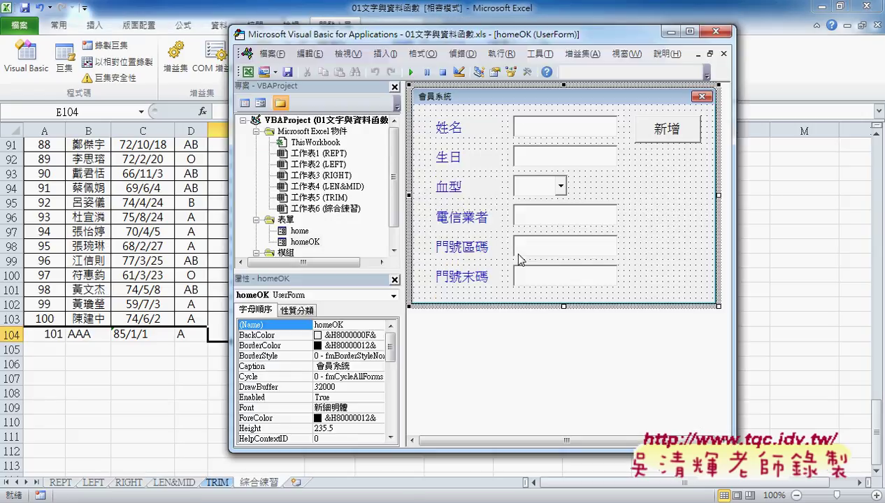
# Move all controls on the home form up and left, then shrink the form to height 267.75.
pyautogui.click(558, 135)
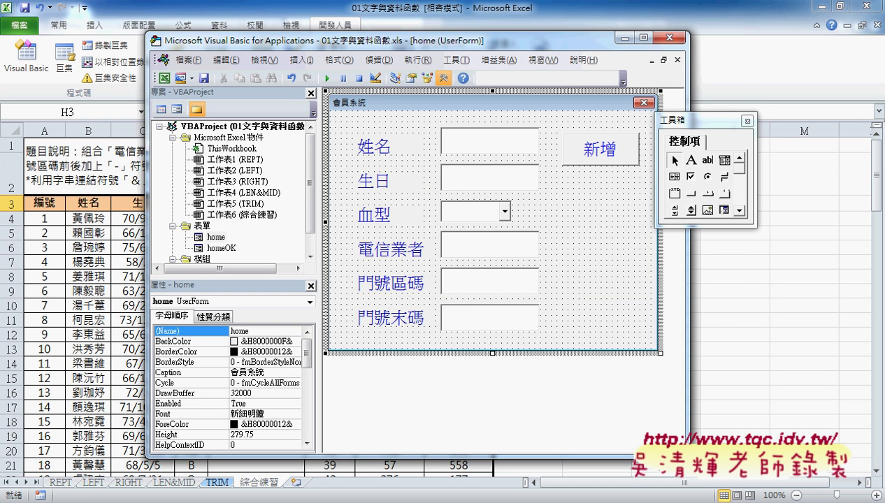
pyautogui.moveTo(455, 41); pyautogui.dragTo(355, 31)
pyautogui.moveTo(241, 108); pyautogui.dragTo(554, 337)
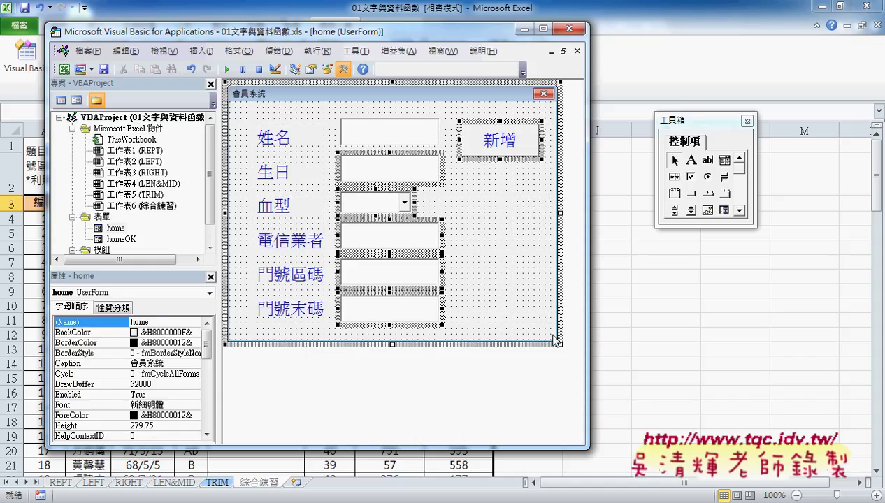
pyautogui.moveTo(291, 139); pyautogui.dragTo(278, 130)
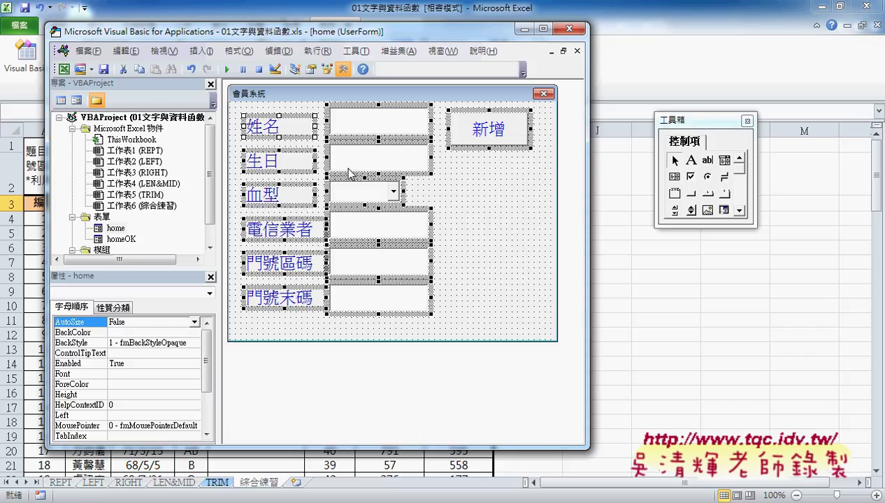
pyautogui.click(476, 289)
pyautogui.moveTo(560, 344); pyautogui.dragTo(544, 335)
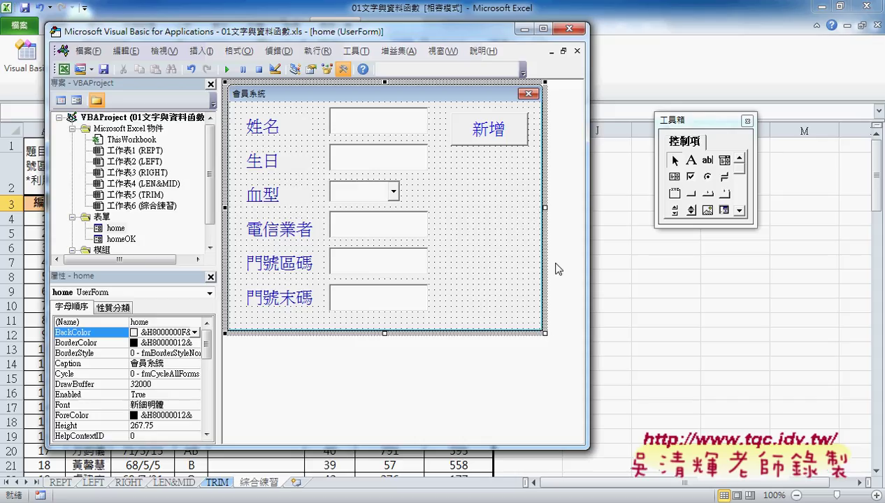
pyautogui.moveTo(438, 41); pyautogui.dragTo(681, 57)
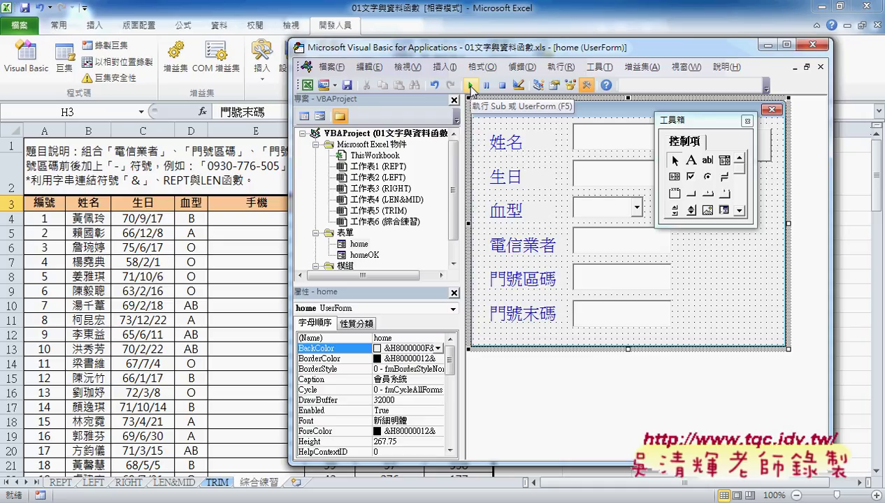
# Test-run the member form, trying the 血型, 電信業者 and 門號區碼 fields, then close it.
pyautogui.click(470, 87)
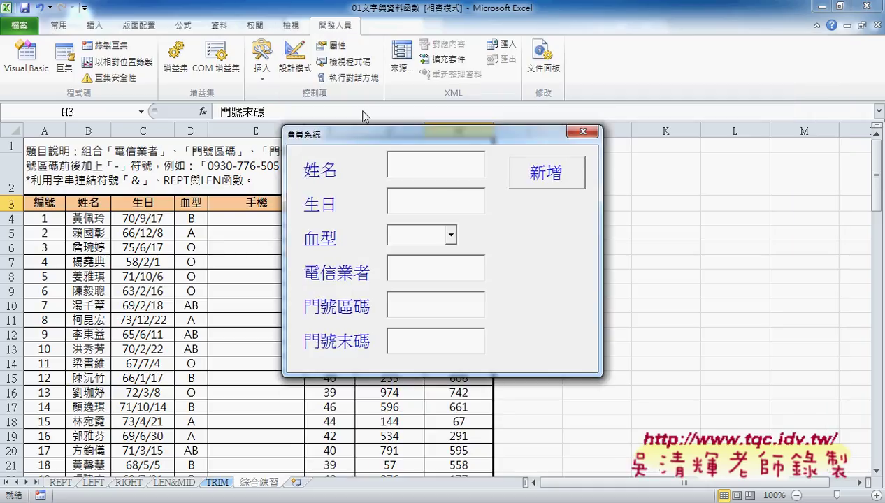
pyautogui.click(416, 230)
pyautogui.click(422, 260)
pyautogui.click(420, 302)
pyautogui.click(578, 133)
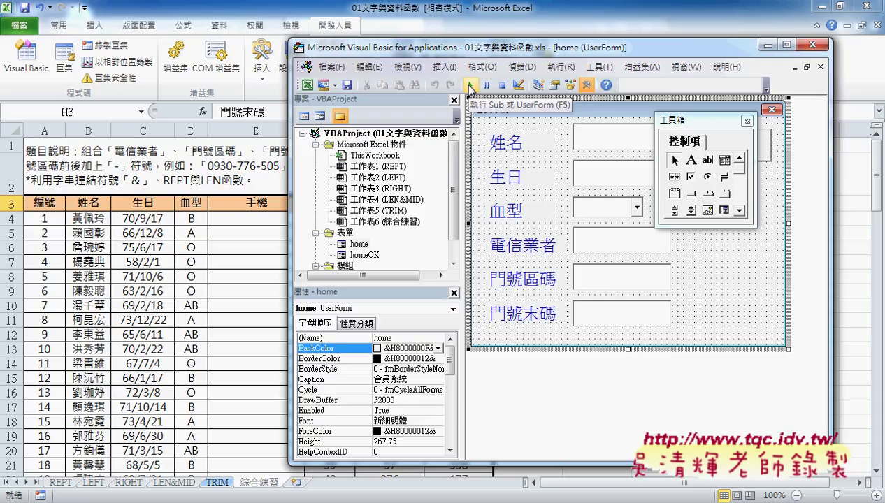
# Open Module1's code from the Project Explorer.
pyautogui.click(453, 264)
pyautogui.click(379, 257)
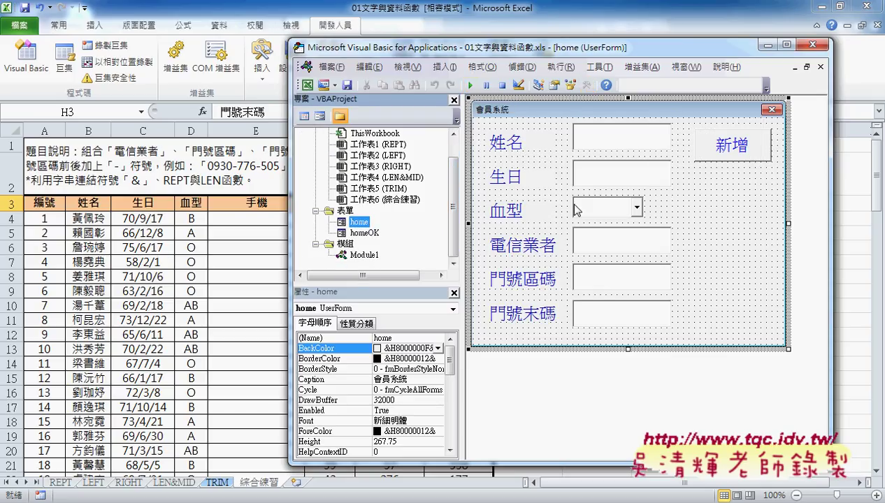
pyautogui.doubleClick(365, 256)
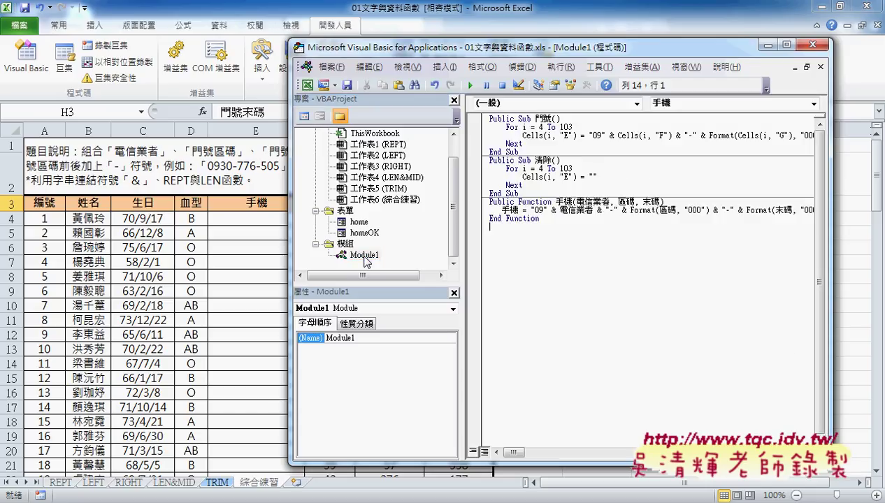
# Insert a new procedure named 啟動表單 into Module1.
pyautogui.click(445, 67)
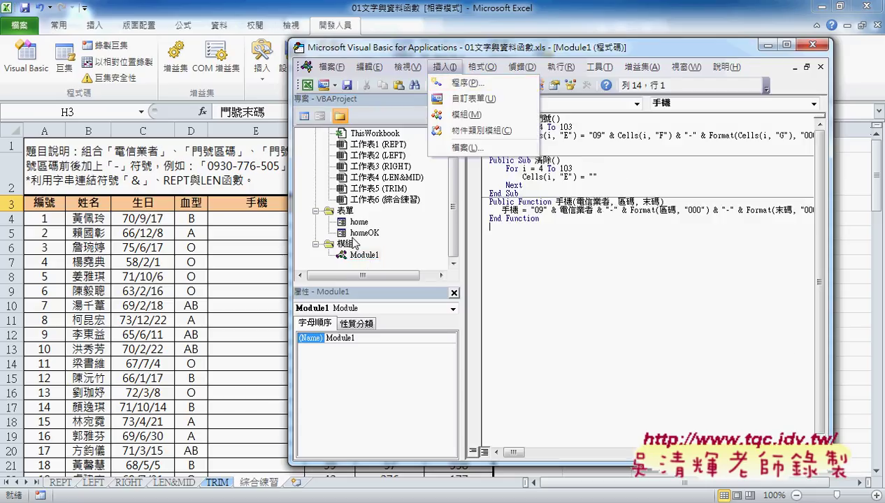
pyautogui.click(458, 85)
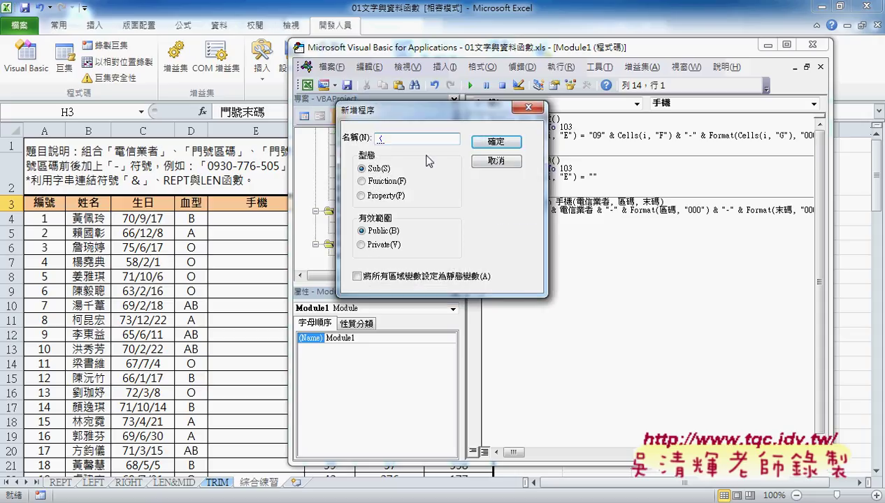
pyautogui.write('起')
pyautogui.write('乃')
pyautogui.write('動')
pyautogui.write('ㄅ')
pyautogui.write('表ㄉ單')
pyautogui.press('Return')
pyautogui.press('Return')
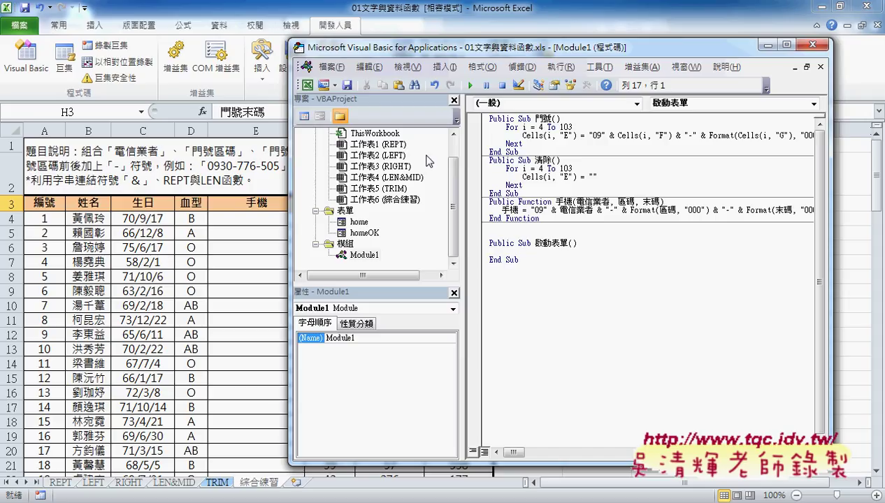
# Write home.Show inside the 啟動表單 sub and run it to show the member form.
pyautogui.click(531, 260)
pyautogui.moveTo(535, 244); pyautogui.dragTo(570, 241)
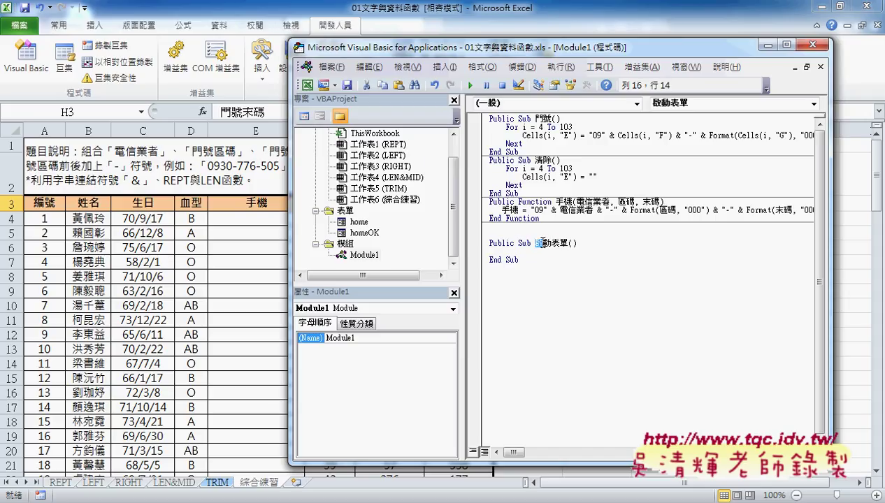
pyautogui.click(583, 253)
pyautogui.press('Tab')
pyautogui.write('ho')
pyautogui.write('me')
pyautogui.write('.')
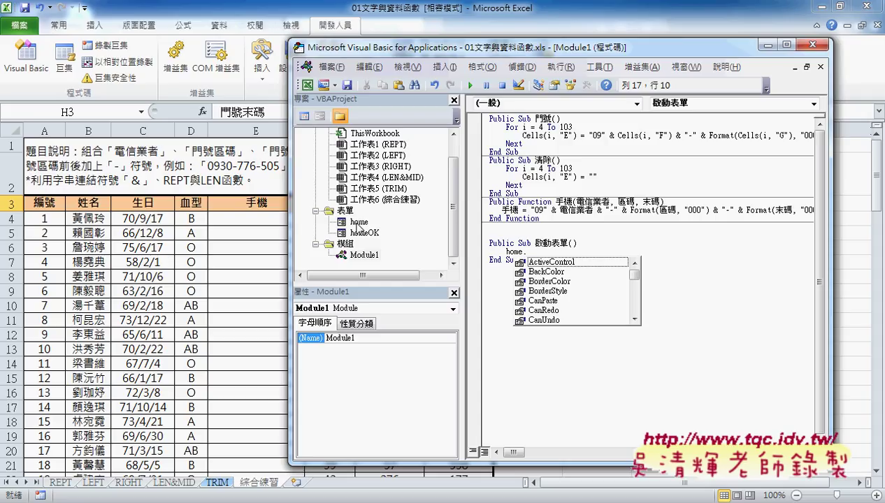
pyautogui.write('s')
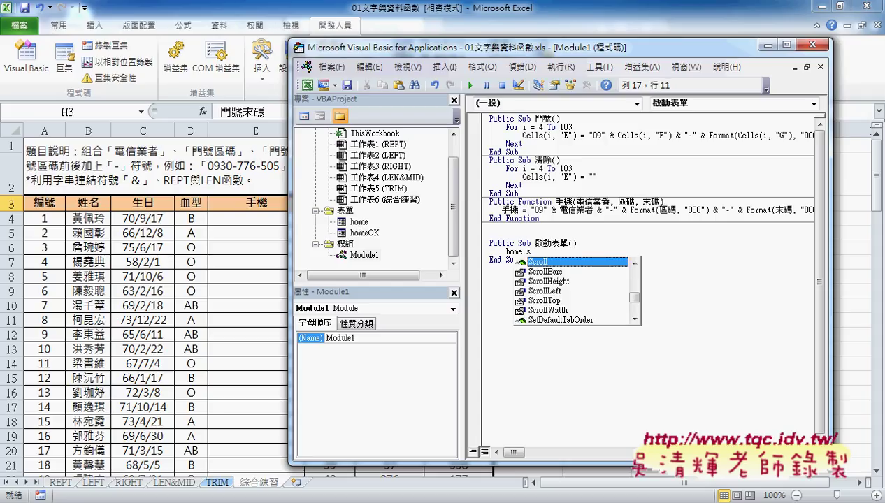
pyautogui.write('o')
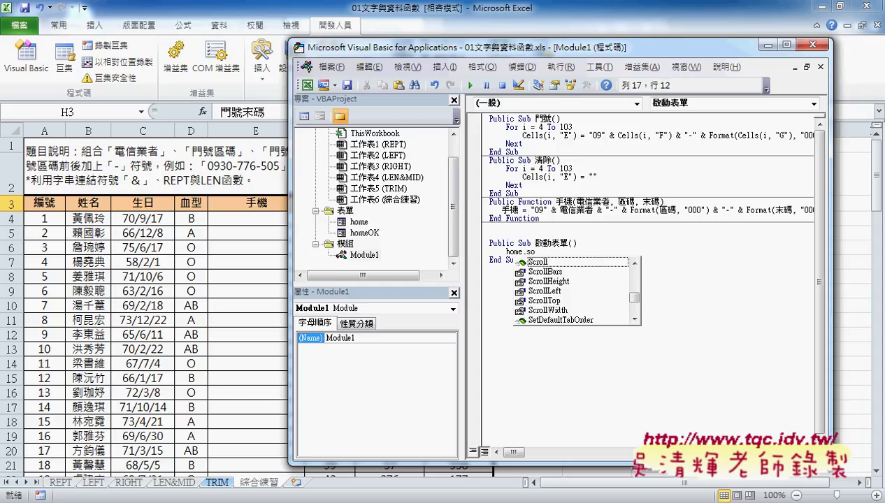
pyautogui.press('BackSpace')
pyautogui.write('how')
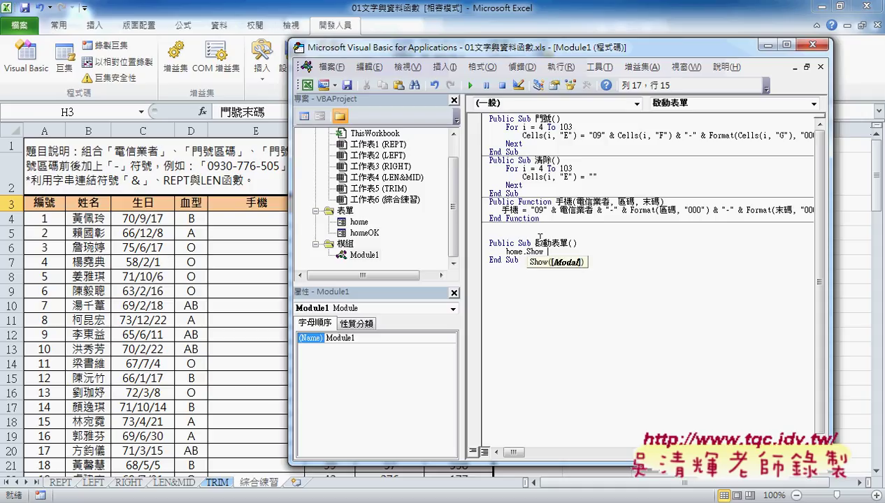
pyautogui.click(469, 84)
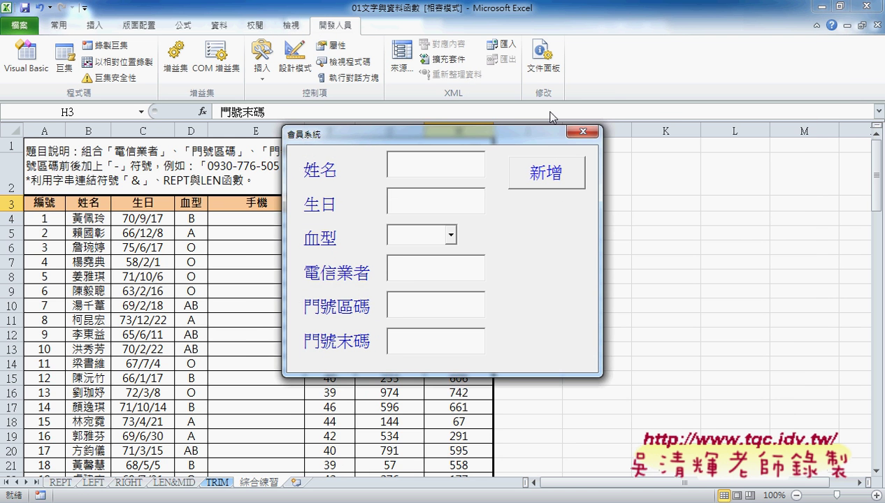
# Close the running form and go back to the 啟動表單 code in Module1.
pyautogui.click(582, 132)
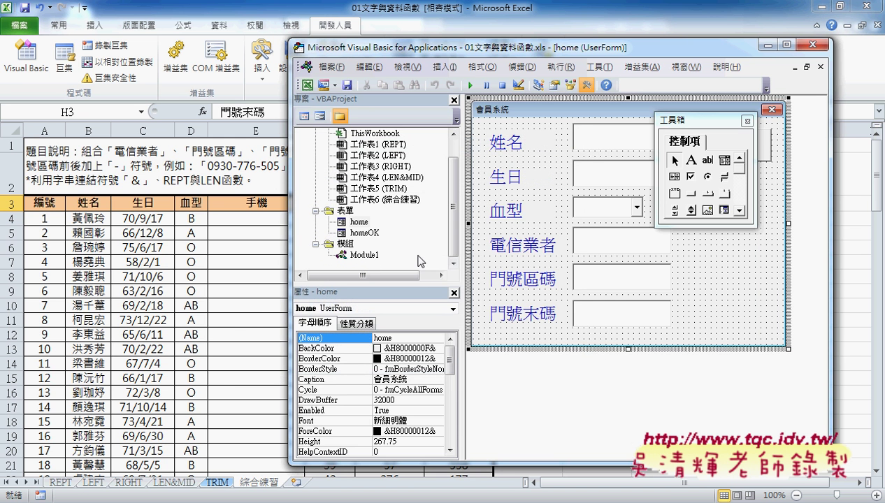
pyautogui.doubleClick(366, 256)
pyautogui.moveTo(520, 260); pyautogui.dragTo(490, 239)
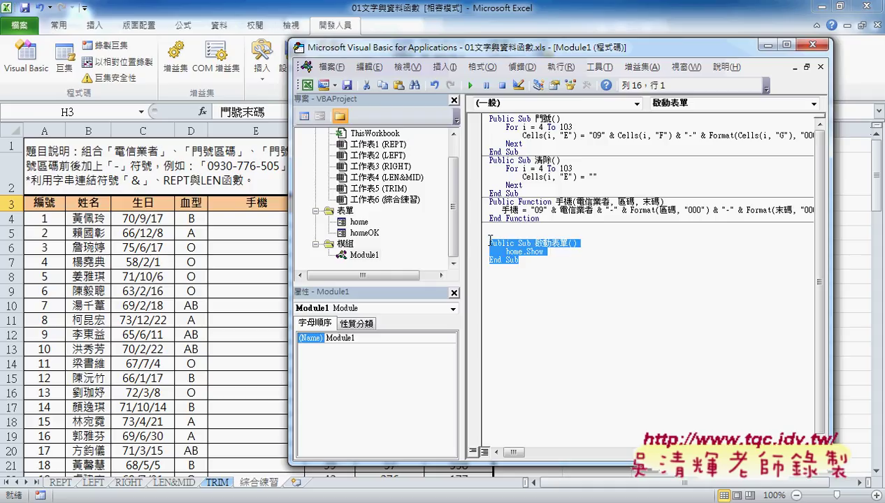
# Set the code font size to 12 in Editor Format options and make the editor window shorter.
pyautogui.click(597, 67)
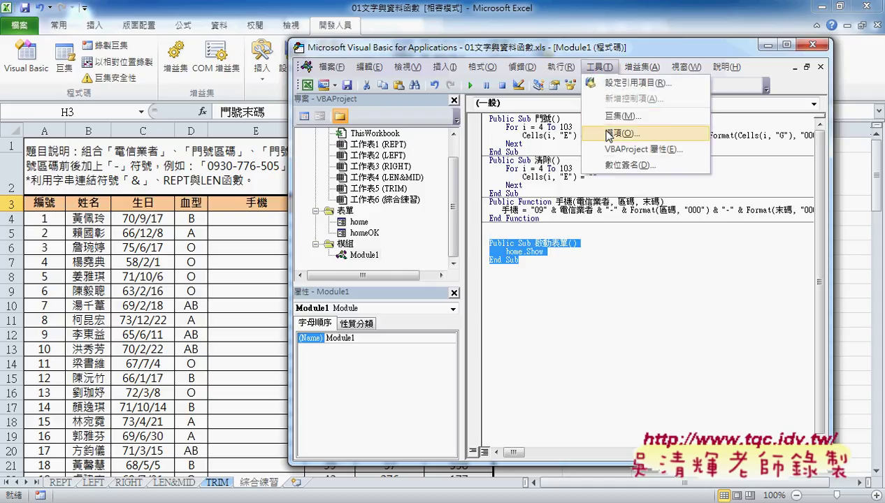
pyautogui.click(608, 135)
pyautogui.click(360, 121)
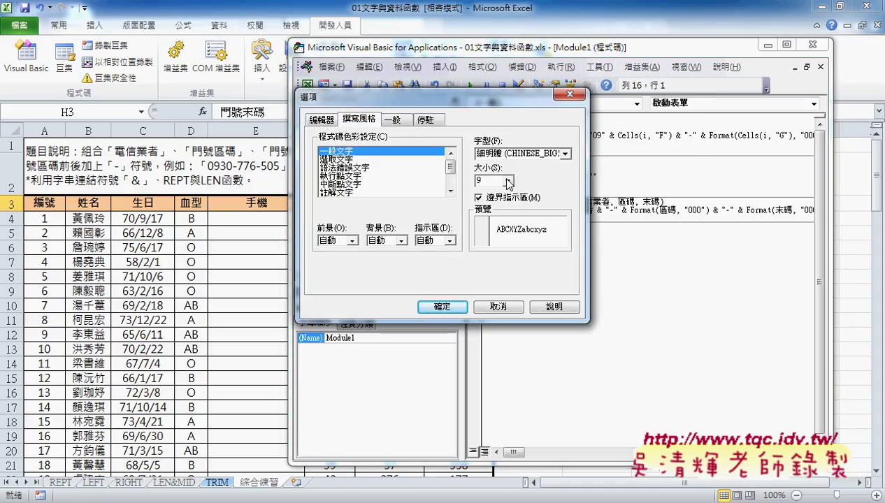
pyautogui.click(509, 180)
pyautogui.click(509, 216)
pyautogui.click(509, 216)
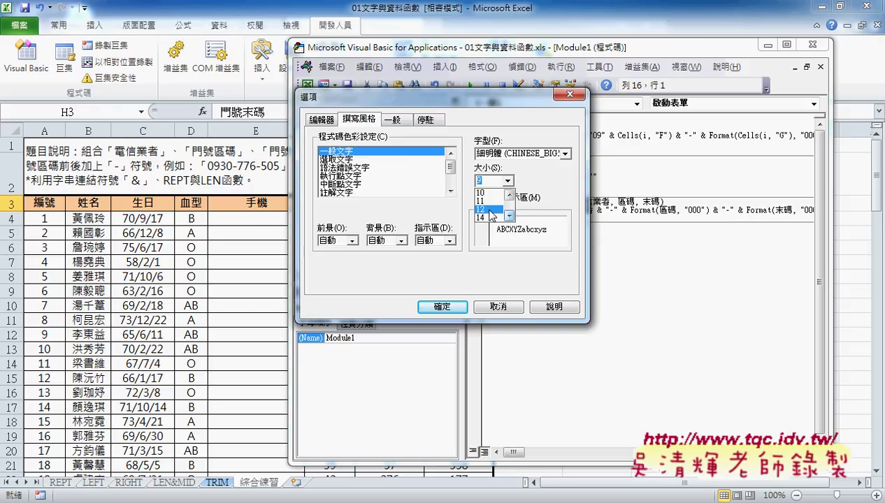
pyautogui.click(492, 210)
pyautogui.click(441, 305)
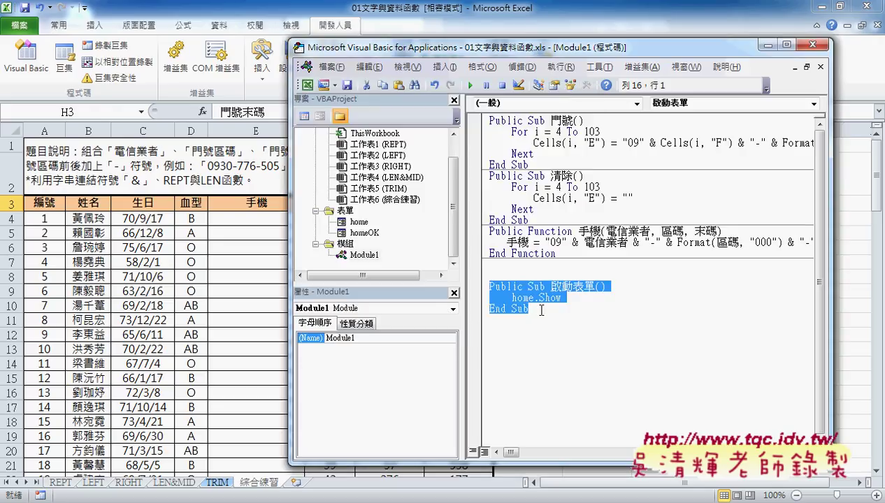
pyautogui.click(542, 311)
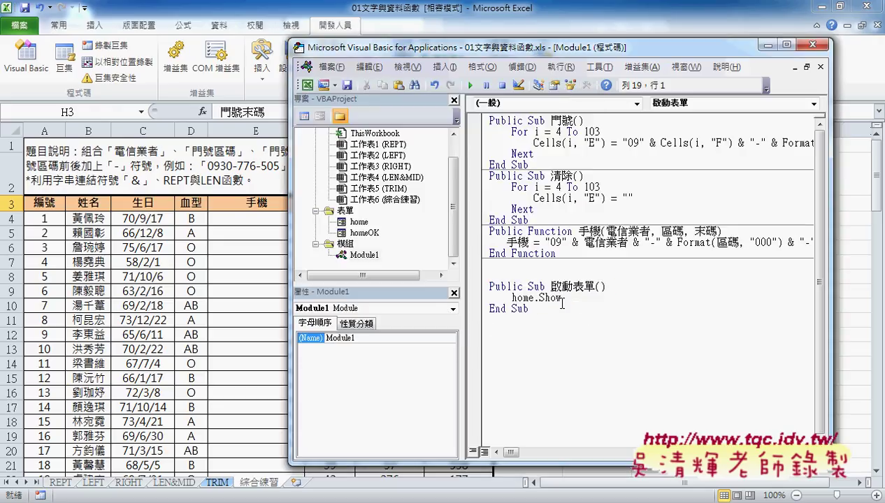
pyautogui.moveTo(647, 39); pyautogui.dragTo(650, 130)
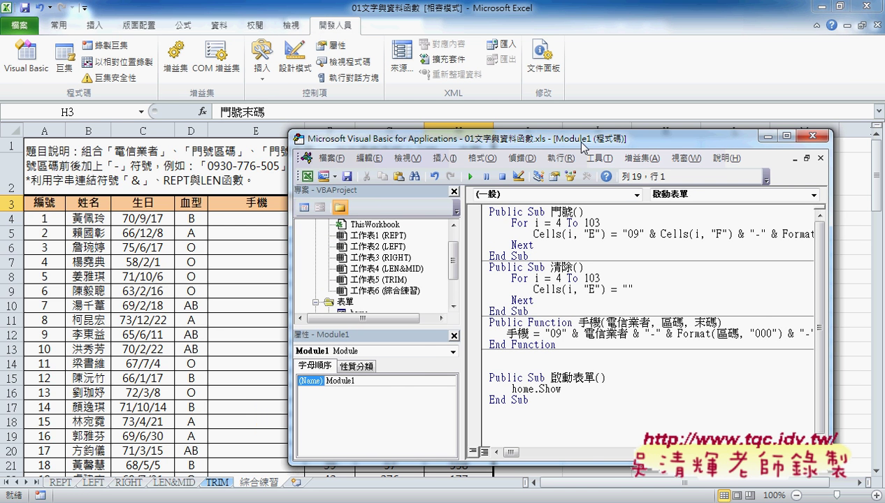
# Draw a form button below 清除 and assign it the 啟動表單 macro.
pyautogui.moveTo(583, 145); pyautogui.dragTo(240, 134)
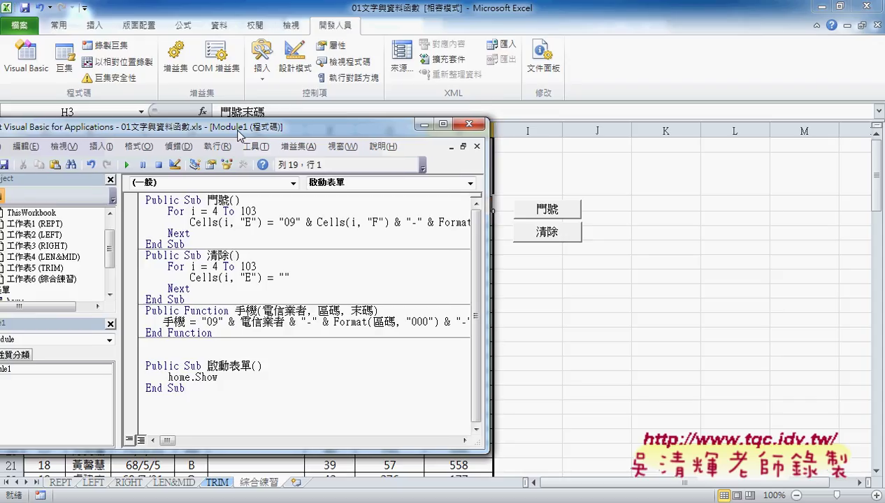
pyautogui.click(263, 74)
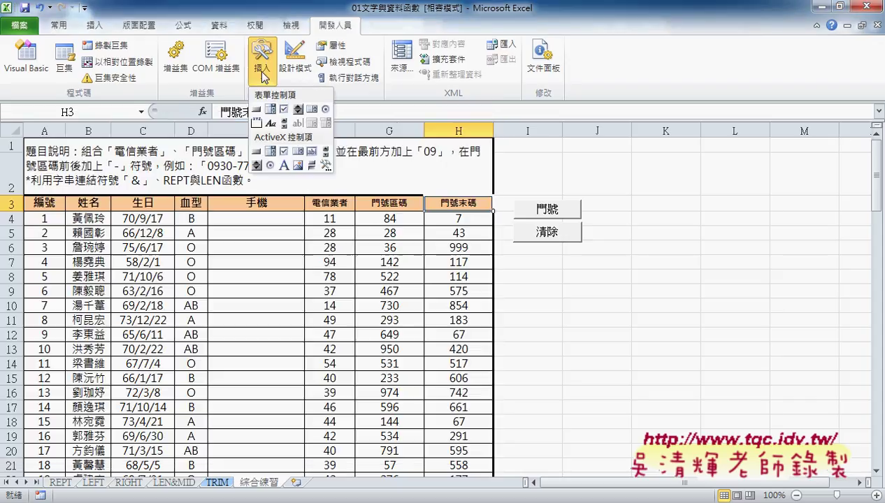
pyautogui.click(257, 110)
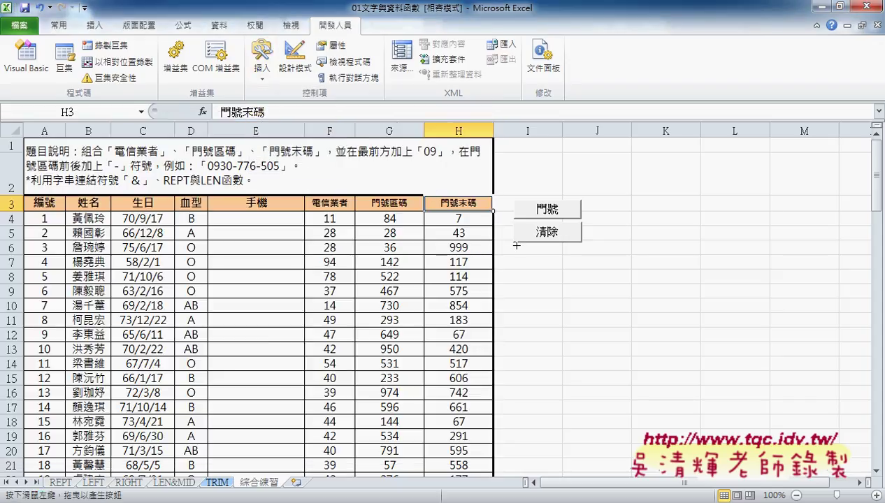
pyautogui.moveTo(513, 248); pyautogui.dragTo(581, 271)
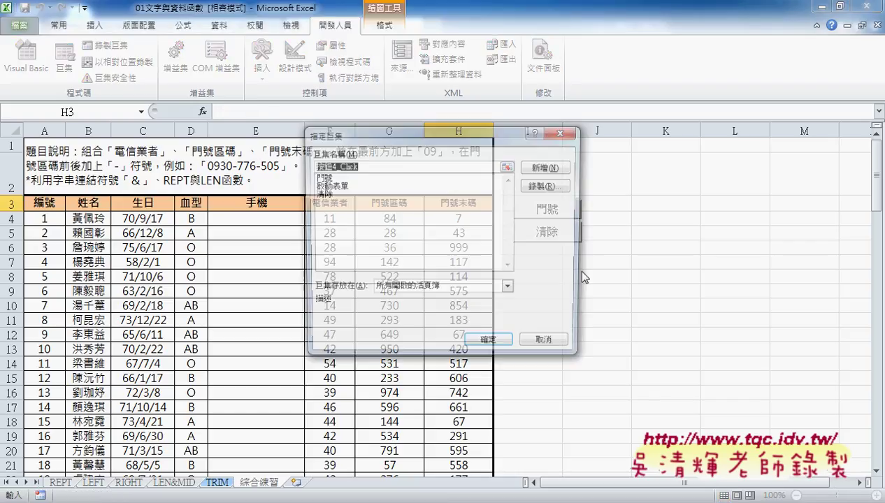
pyautogui.click(338, 186)
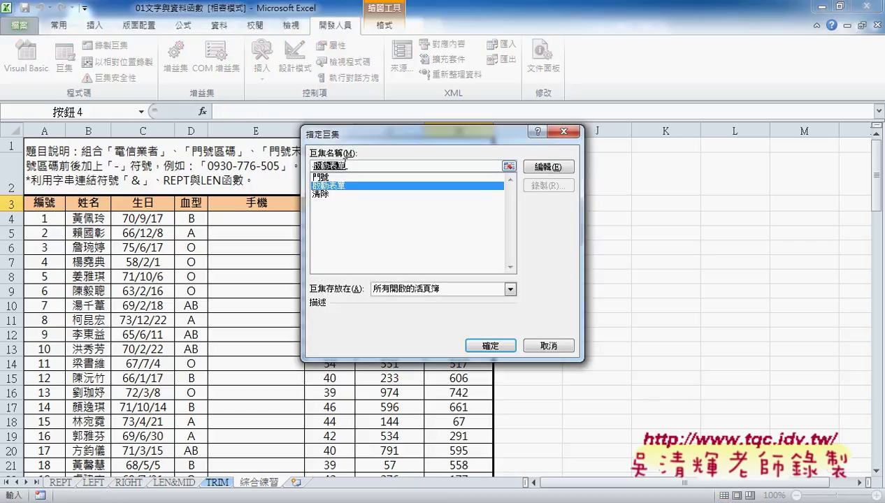
pyautogui.rightClick(340, 165)
pyautogui.click(371, 188)
pyautogui.click(492, 346)
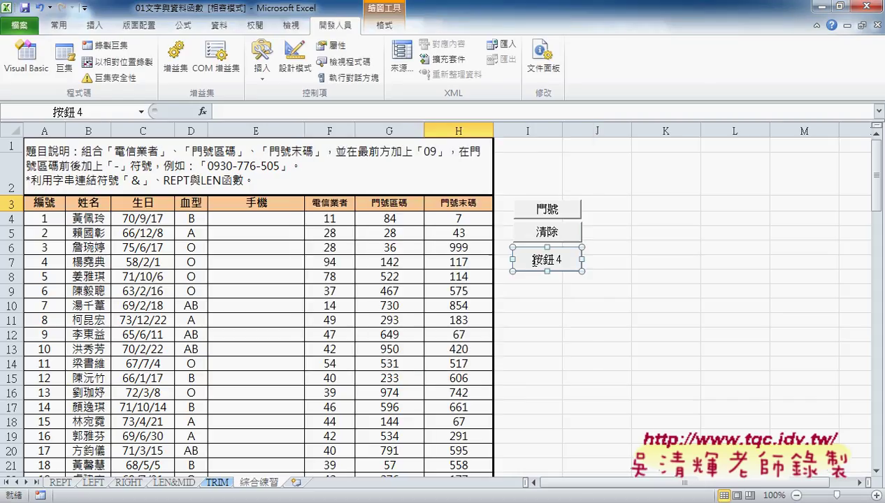
# Change the new button's caption to 啟動表單.
pyautogui.click(546, 255)
pyautogui.press('BackSpace')
pyautogui.press('BackSpace')
pyautogui.press('BackSpace')
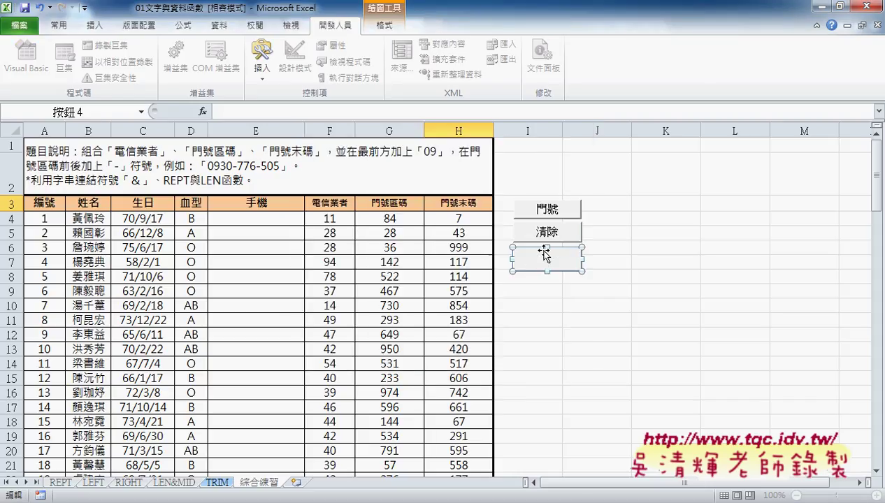
pyautogui.write('啟動表單')
pyautogui.click(714, 232)
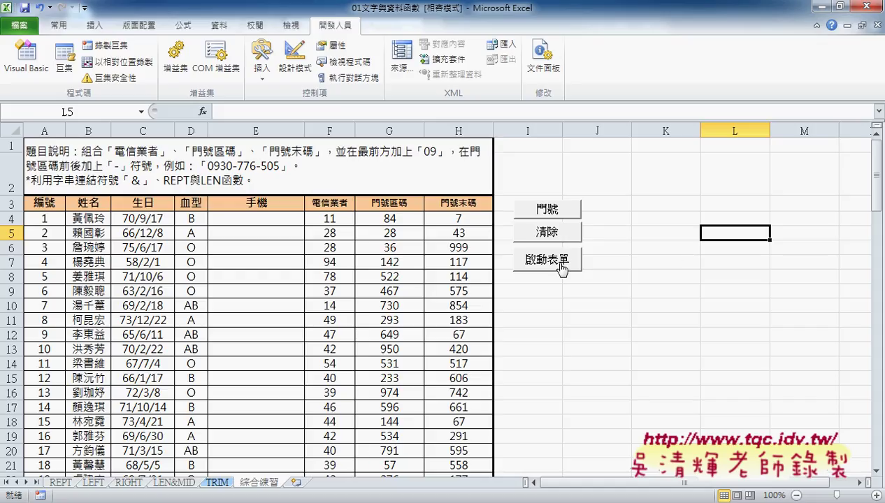
pyautogui.click(560, 265)
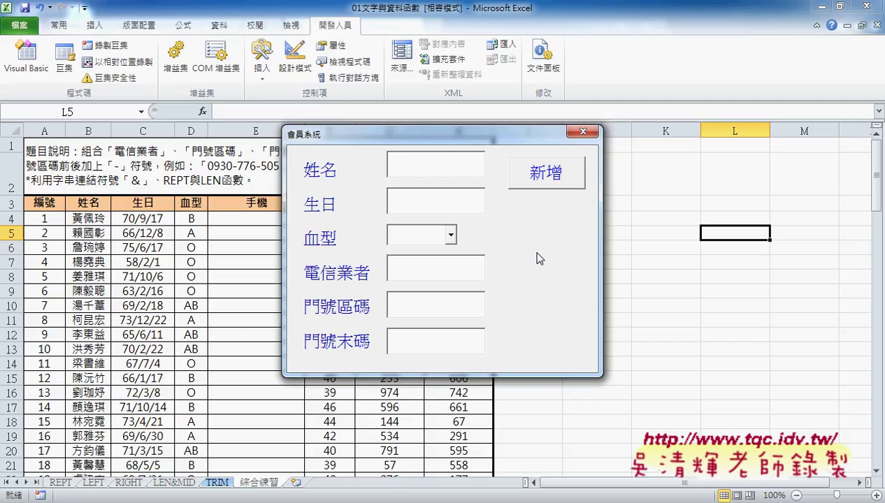
pyautogui.click(451, 238)
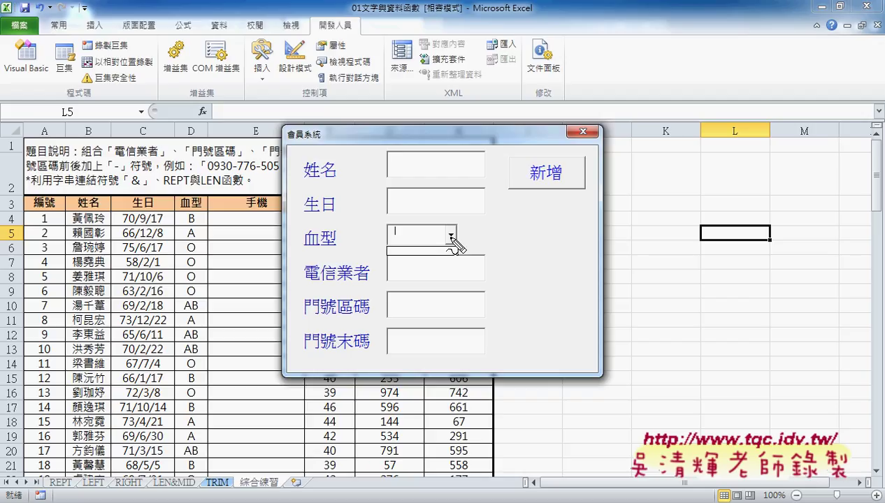
pyautogui.moveTo(461, 260); pyautogui.dragTo(459, 268)
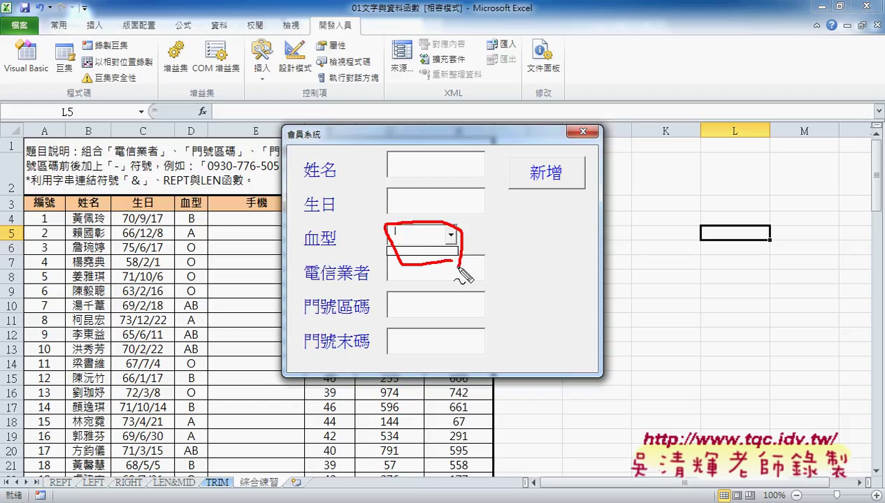
pyautogui.moveTo(364, 232)
pyautogui.mouseDown()
pyautogui.moveTo(370, 258)
pyautogui.moveTo(378, 257)
pyautogui.mouseUp()
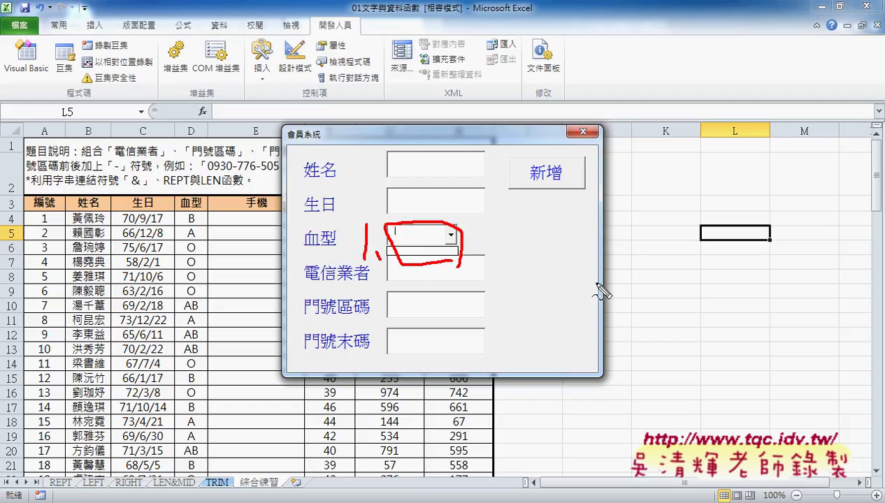
pyautogui.moveTo(604, 283)
pyautogui.mouseDown()
pyautogui.moveTo(506, 245)
pyautogui.moveTo(467, 242)
pyautogui.mouseUp()
pyautogui.moveTo(467, 243)
pyautogui.mouseDown()
pyautogui.moveTo(484, 253)
pyautogui.moveTo(467, 242)
pyautogui.mouseUp()
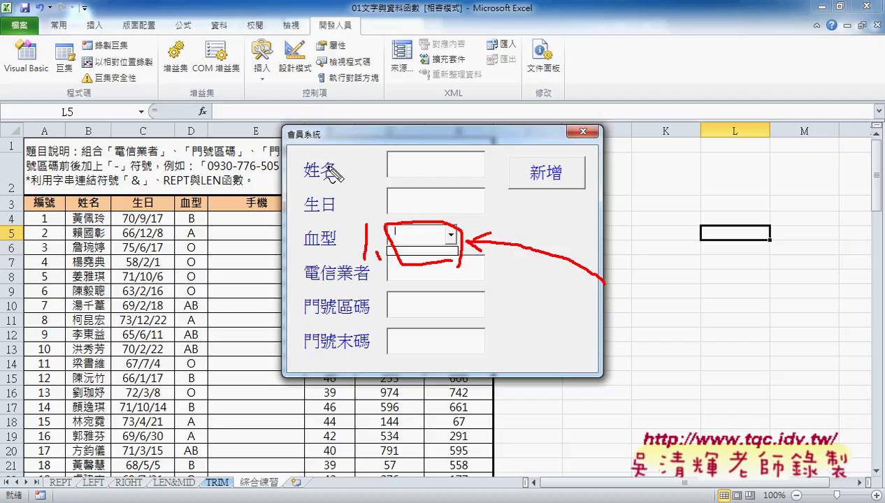
pyautogui.moveTo(508, 156)
pyautogui.mouseDown()
pyautogui.moveTo(508, 193)
pyautogui.moveTo(579, 155)
pyautogui.moveTo(577, 190)
pyautogui.mouseUp()
pyautogui.moveTo(508, 191); pyautogui.dragTo(577, 189)
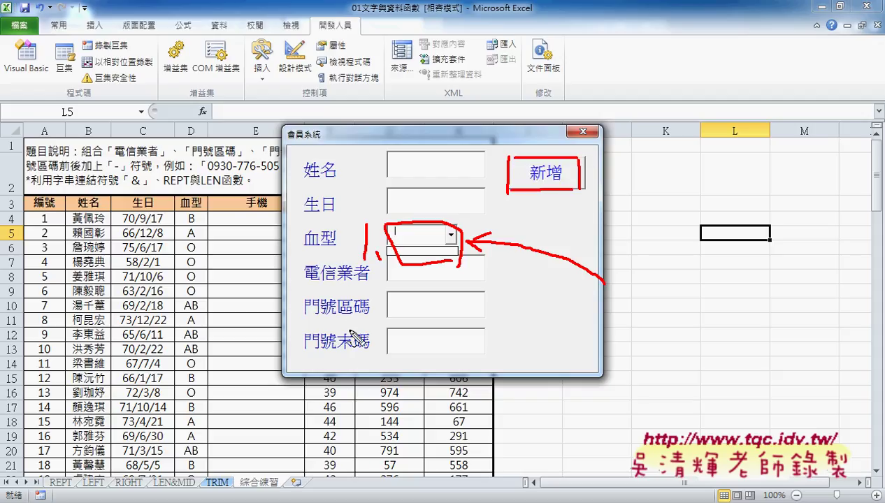
pyautogui.moveTo(47, 261)
pyautogui.mouseDown()
pyautogui.moveTo(56, 339)
pyautogui.moveTo(49, 348)
pyautogui.moveTo(70, 324)
pyautogui.mouseUp()
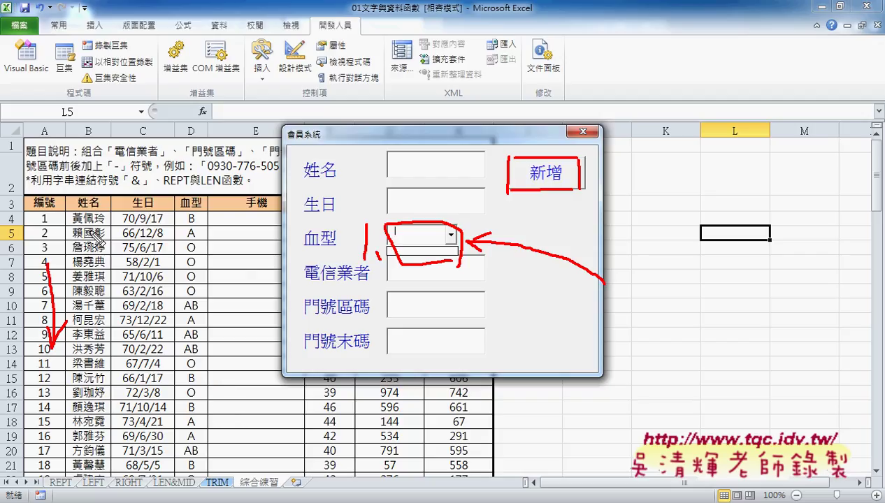
pyautogui.moveTo(65, 222); pyautogui.dragTo(91, 248)
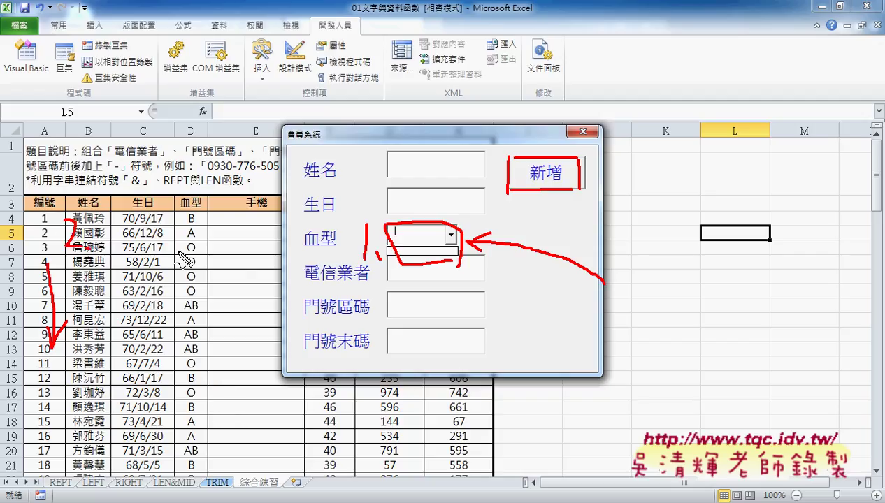
pyautogui.press('Escape')
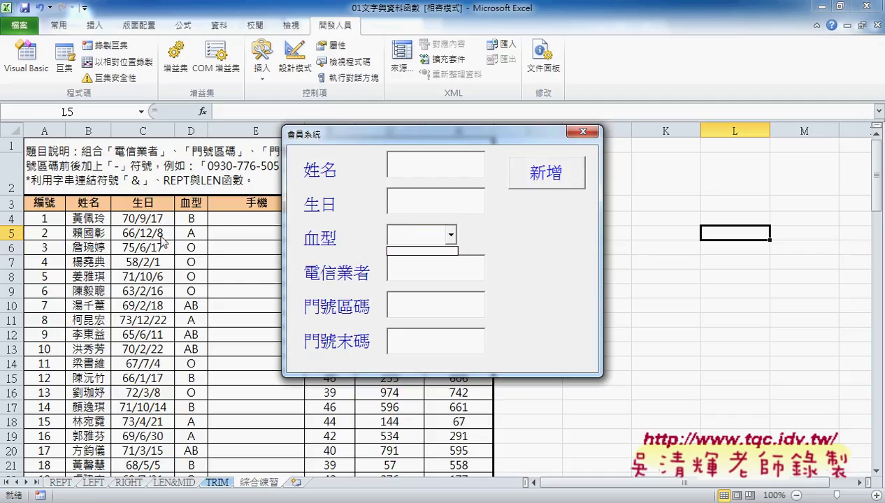
pyautogui.click(583, 132)
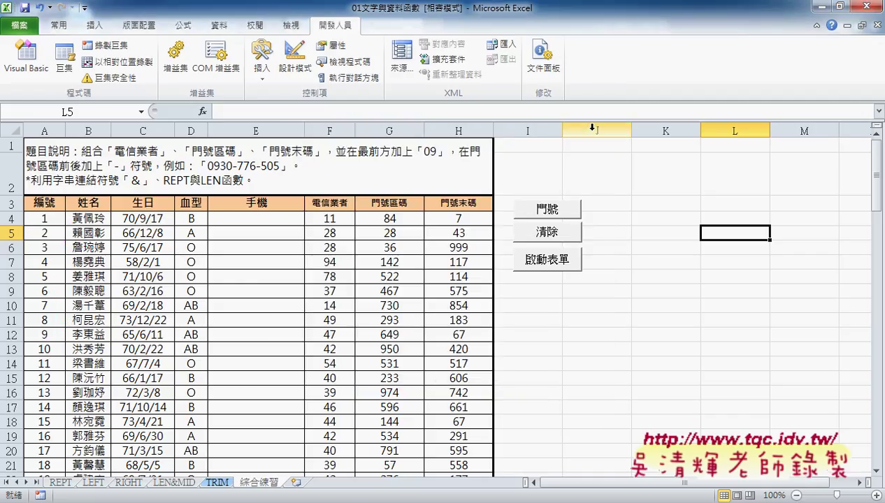
# Launch and close the member form from the sheet button, then reopen Module1's 啟動表單 code.
pyautogui.click(550, 270)
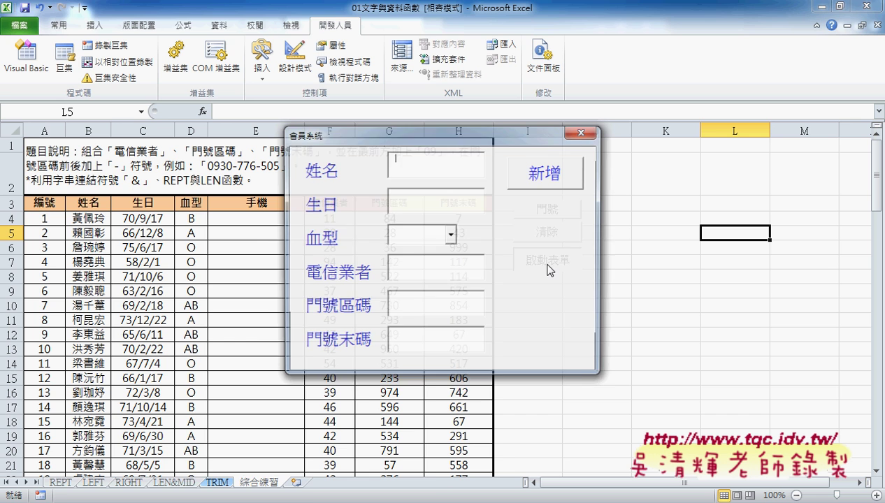
pyautogui.click(582, 132)
pyautogui.moveTo(334, 498)
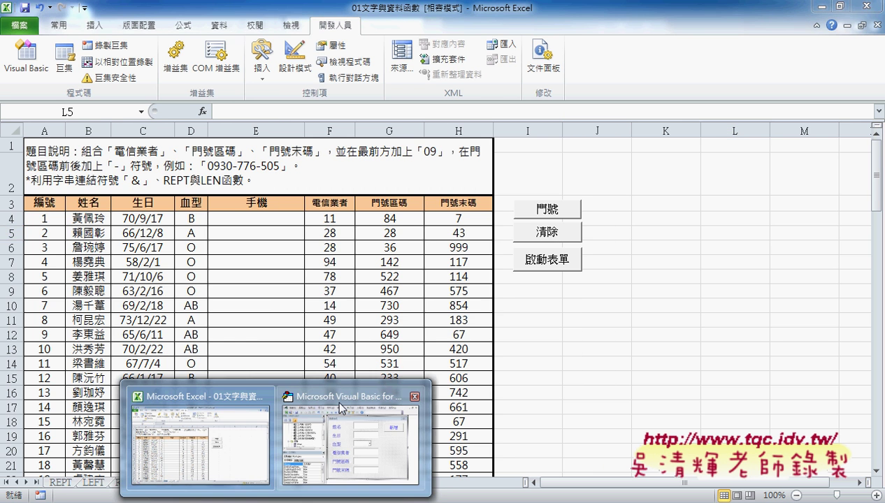
pyautogui.click(339, 433)
pyautogui.moveTo(357, 131); pyautogui.dragTo(578, 70)
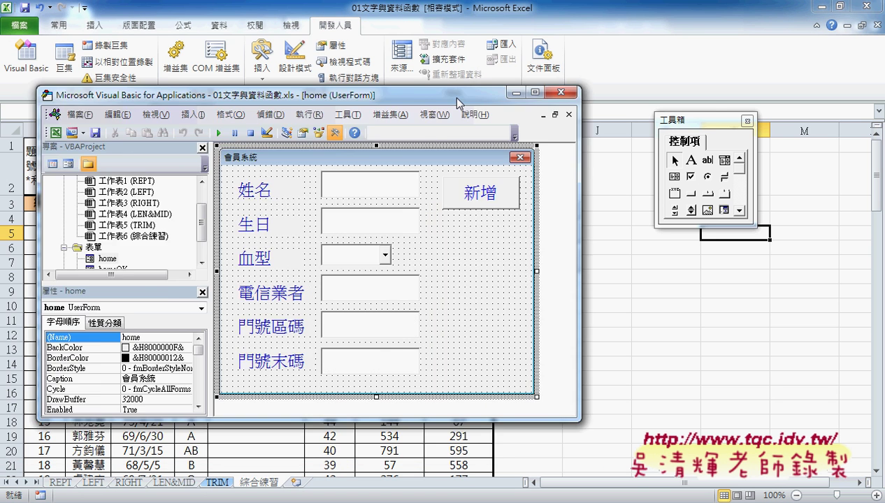
pyautogui.scroll(-3, 252, 196)
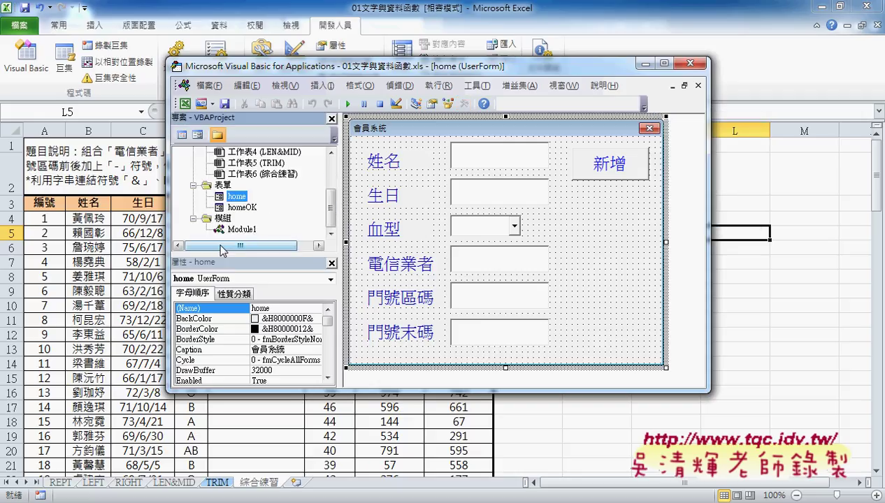
pyautogui.doubleClick(233, 229)
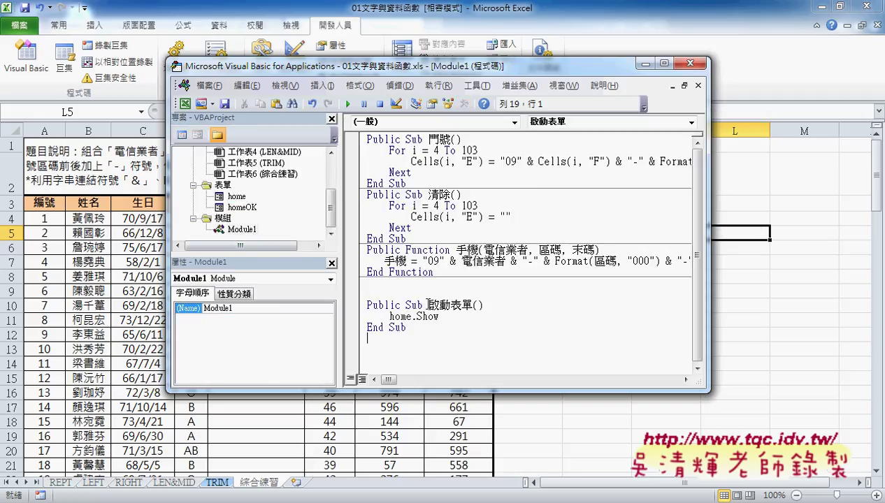
pyautogui.click(428, 305)
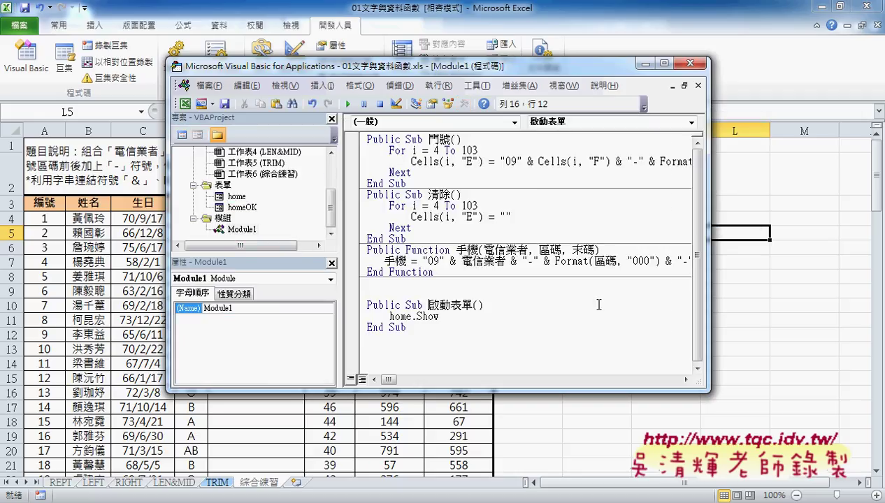